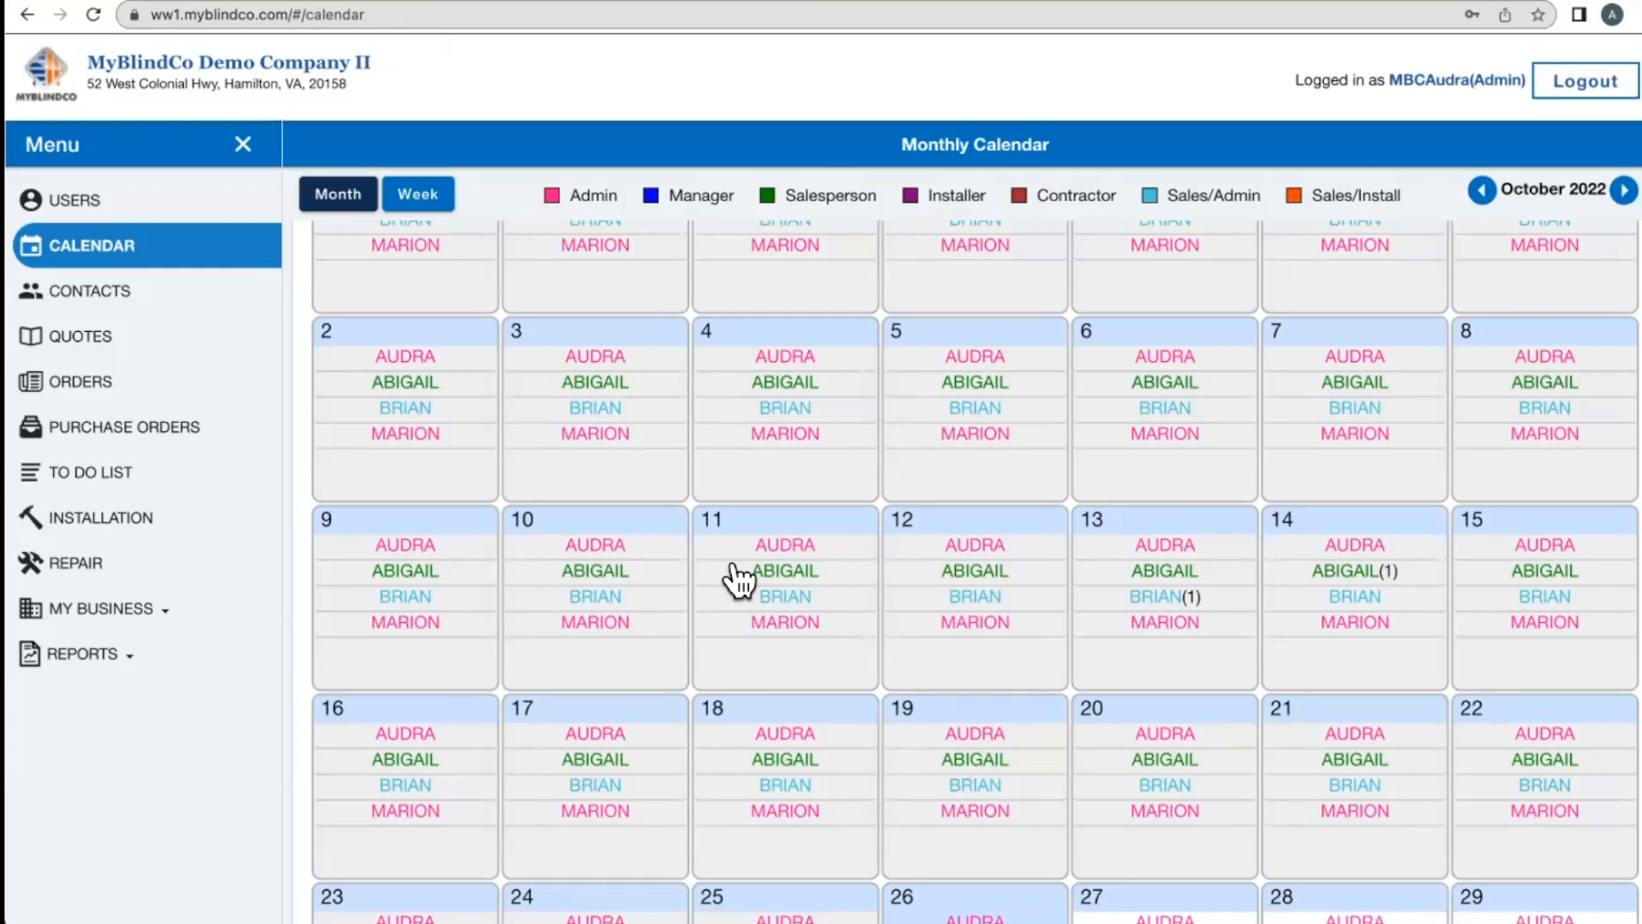
- Open the MY BUSINESS Customize page and review the appointment types list without changing it
{"action": "scroll", "coordinate": [805, 565], "scroll_direction": "down", "scroll_amount": 3}
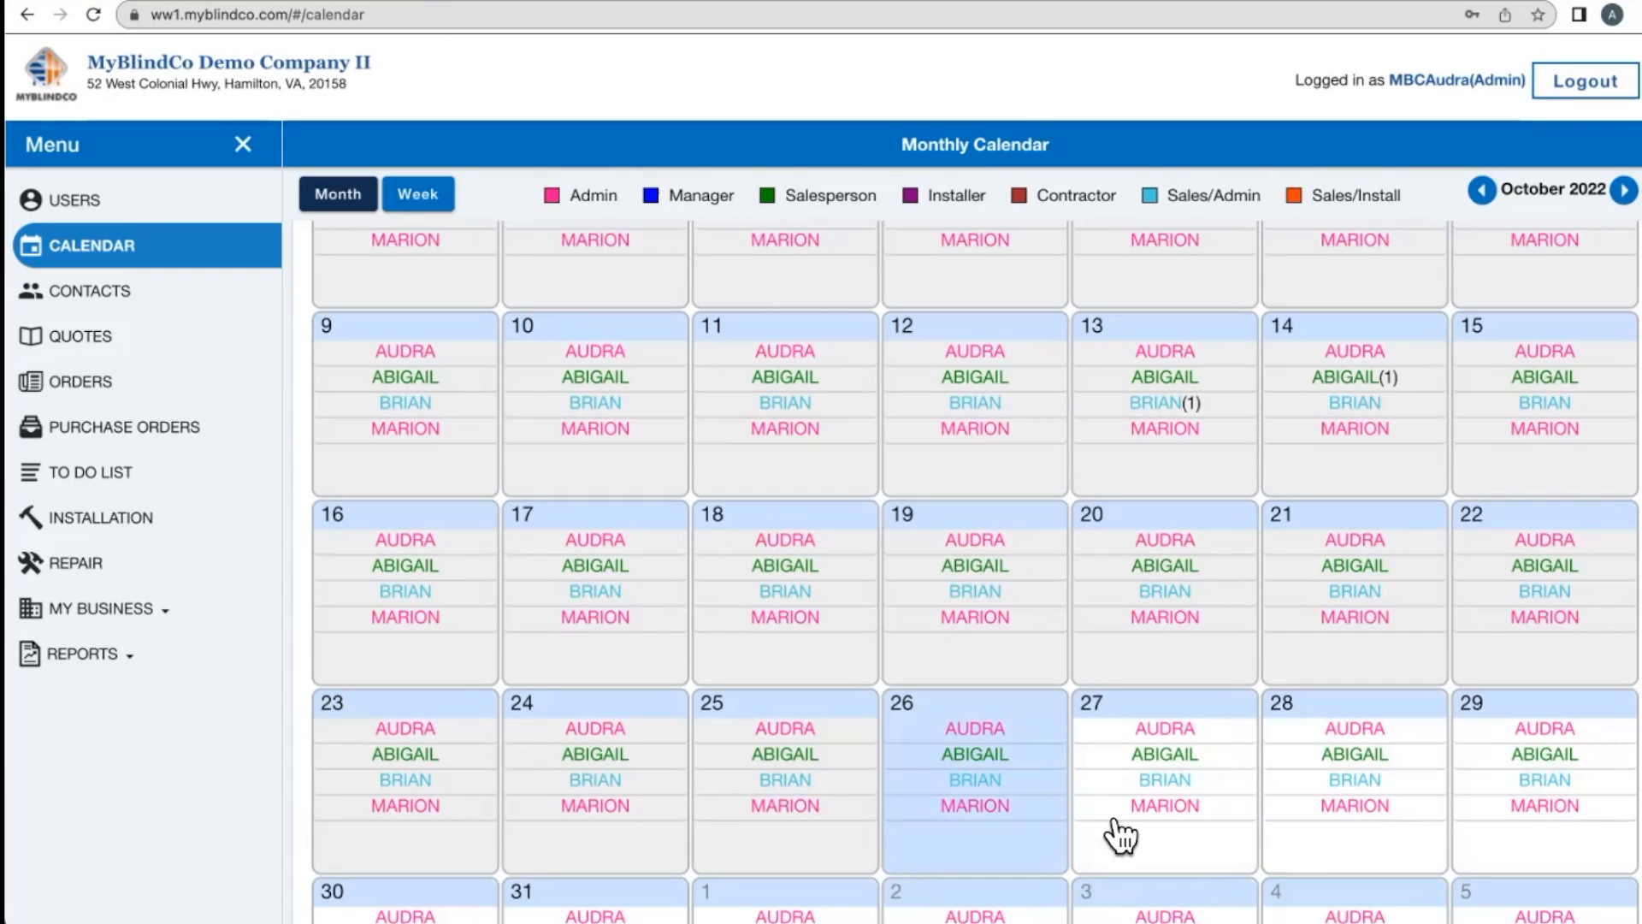
{"action": "left_click", "coordinate": [114, 622]}
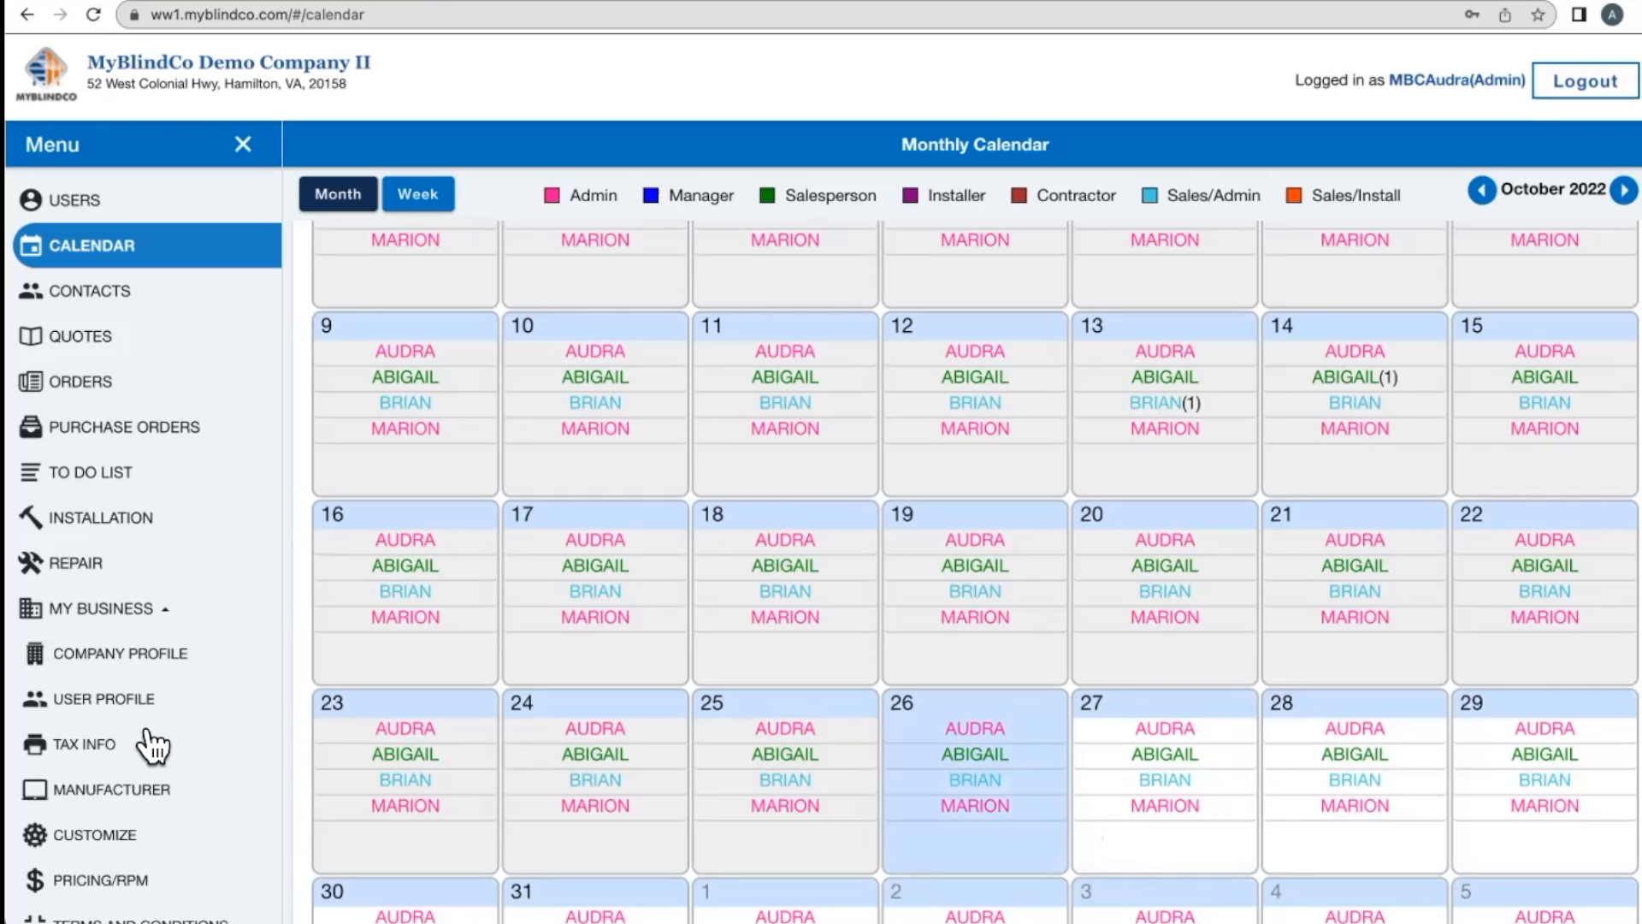
{"action": "left_click", "coordinate": [128, 835]}
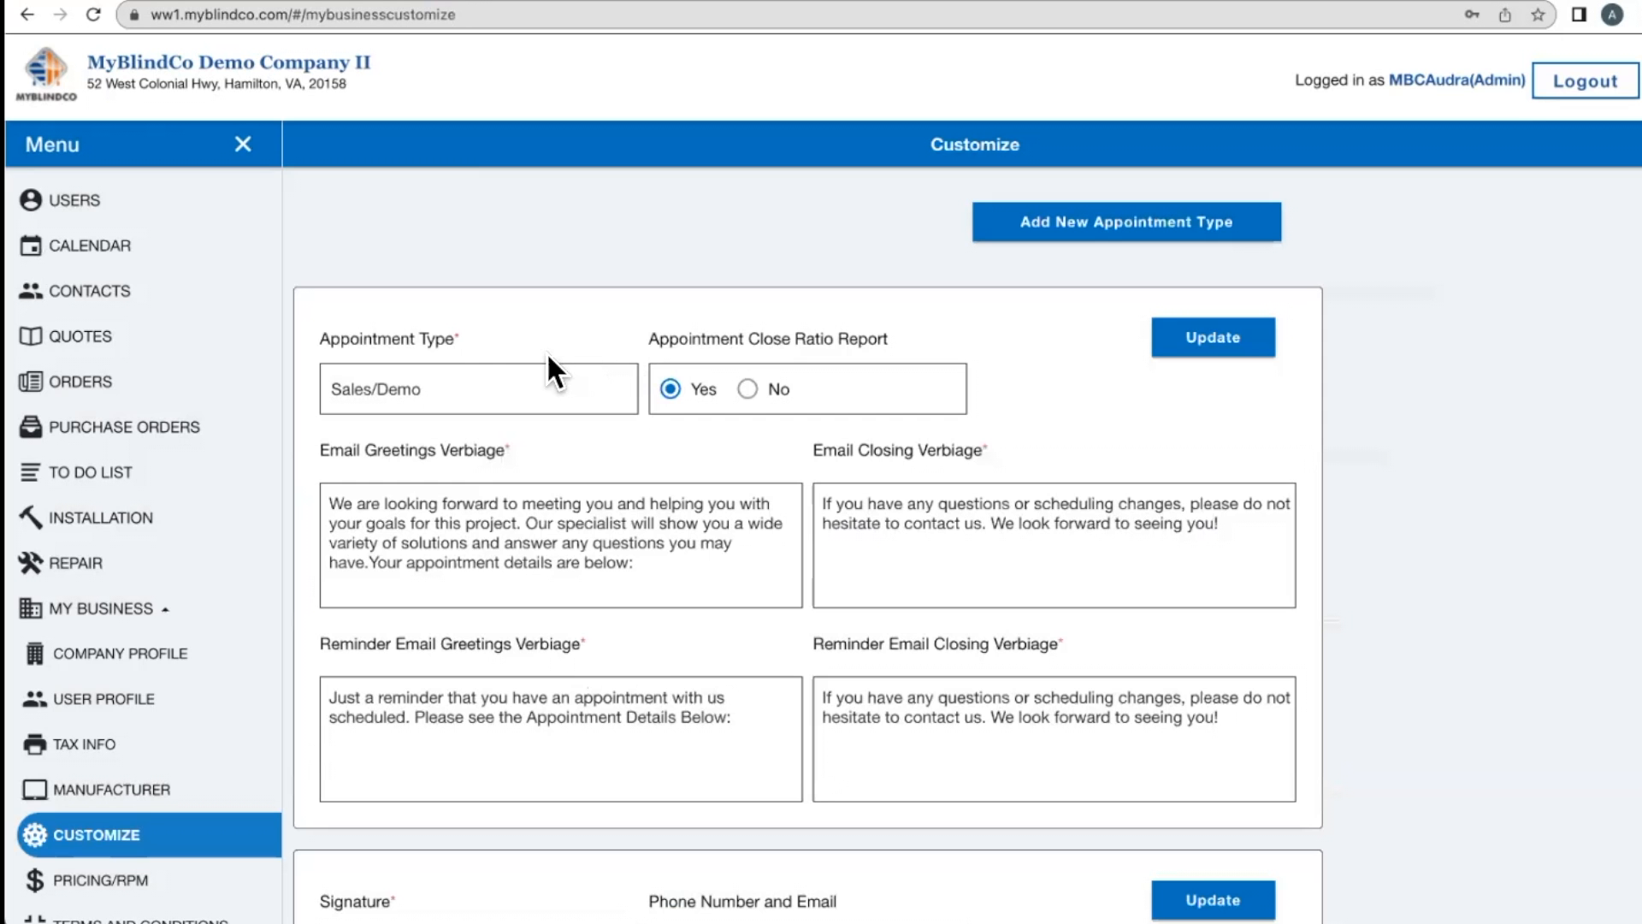
{"action": "left_click", "coordinate": [566, 405]}
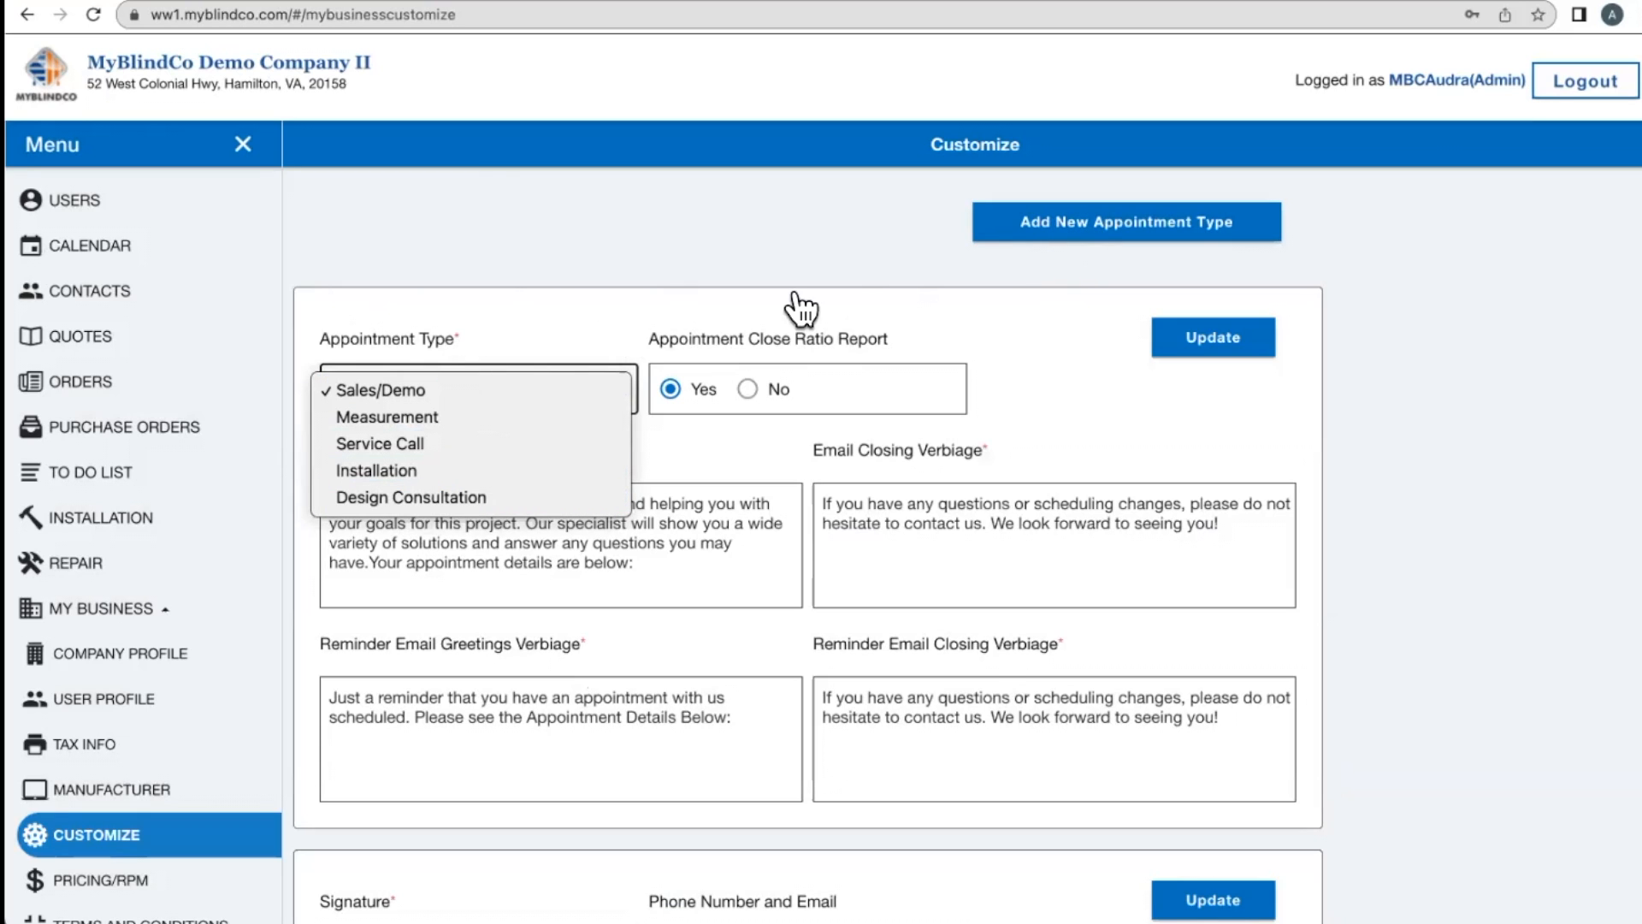
{"action": "left_click", "coordinate": [111, 264]}
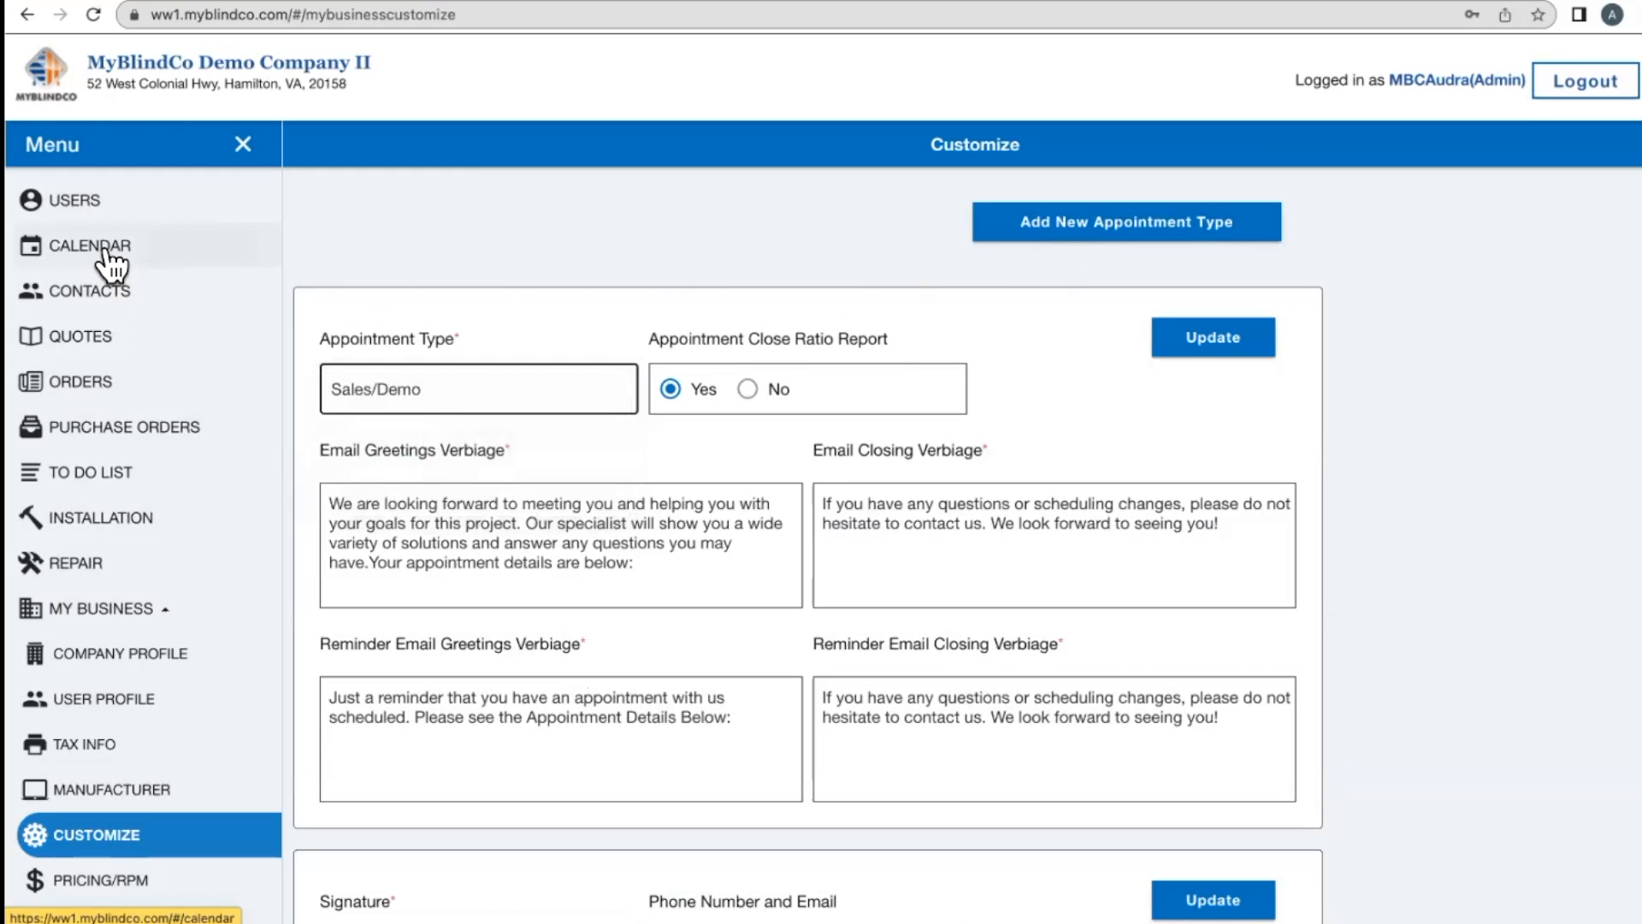
- Start a new appointment on 26 October 2022 in the 4:00 PM slot
{"action": "left_click", "coordinate": [104, 249]}
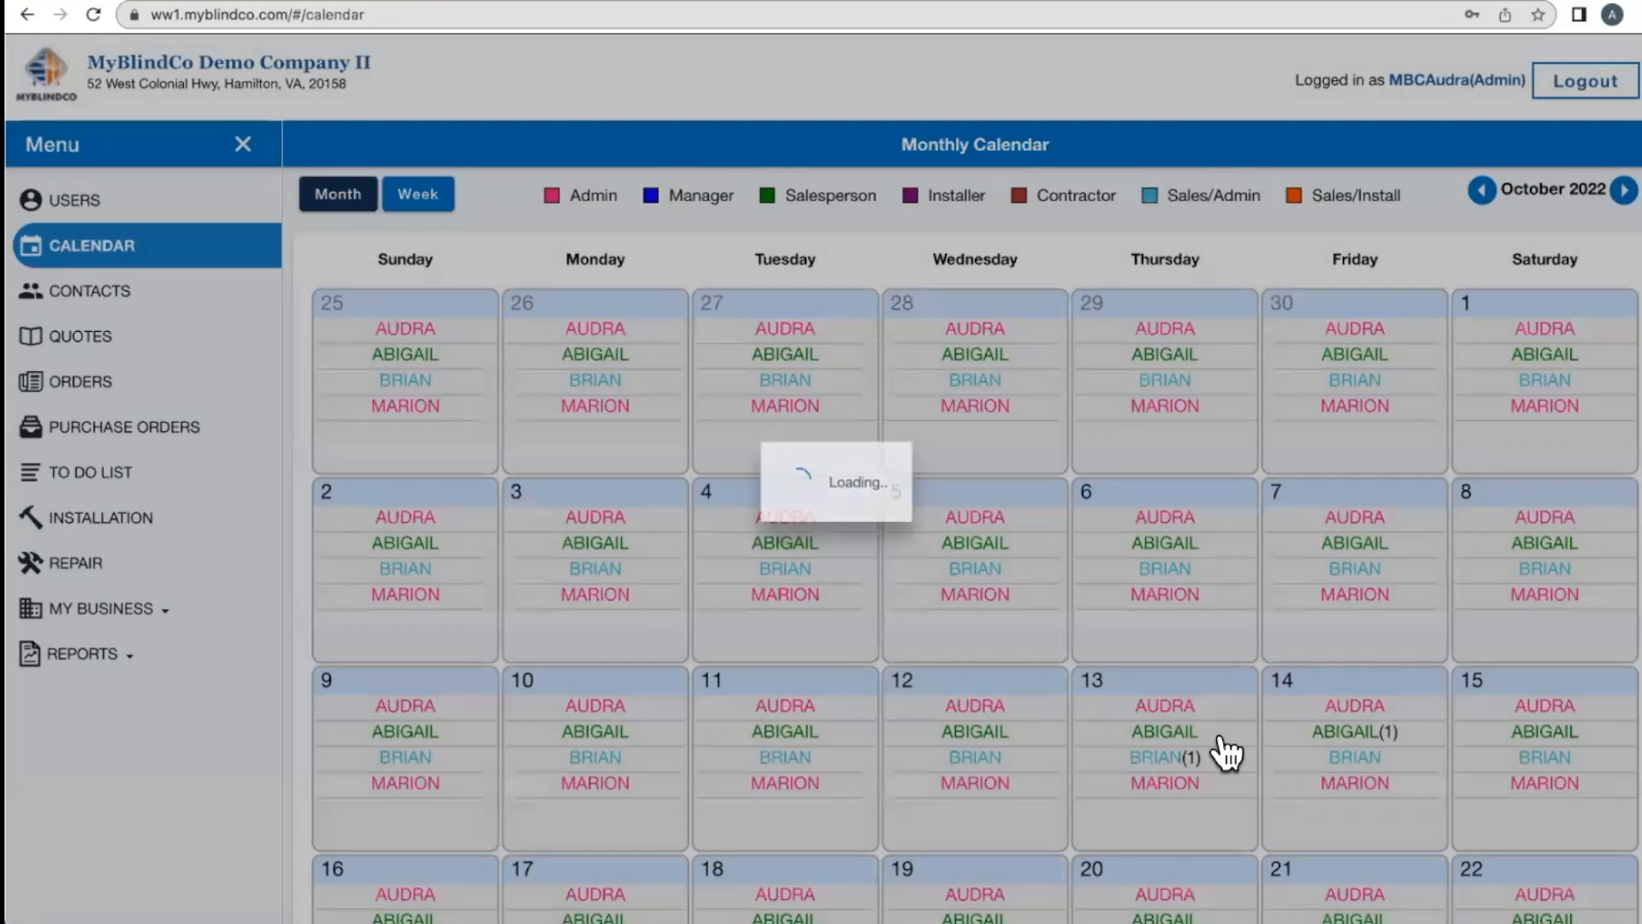
{"action": "scroll", "coordinate": [1227, 752], "scroll_direction": "down", "scroll_amount": 6}
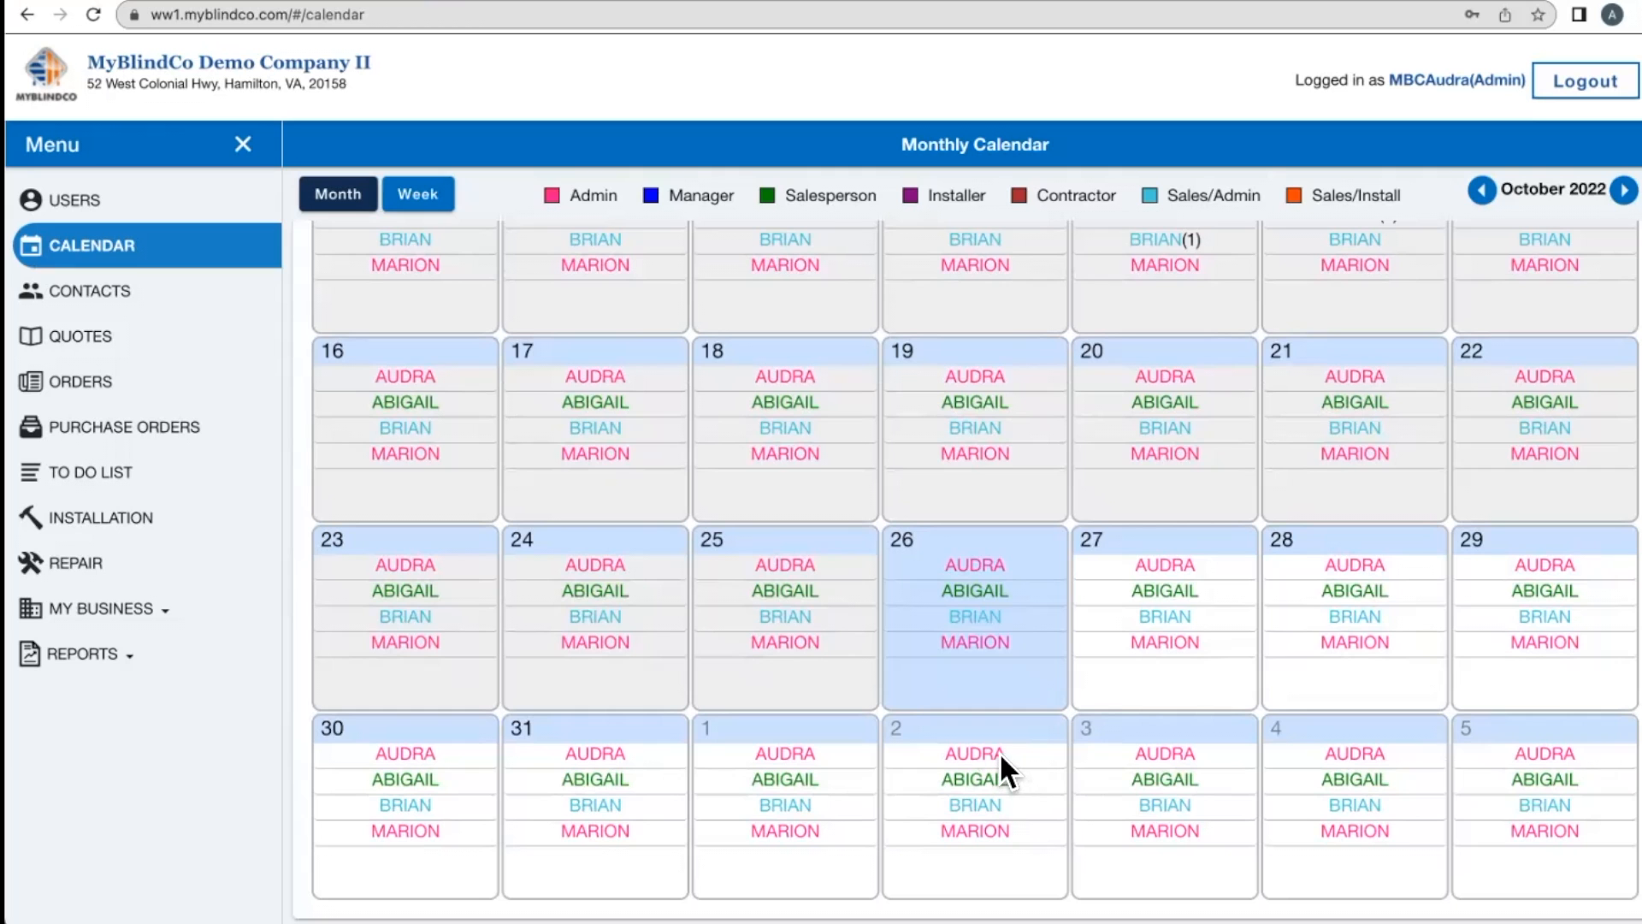
{"action": "left_click", "coordinate": [988, 562]}
{"action": "scroll", "coordinate": [752, 824], "scroll_direction": "down", "scroll_amount": 15}
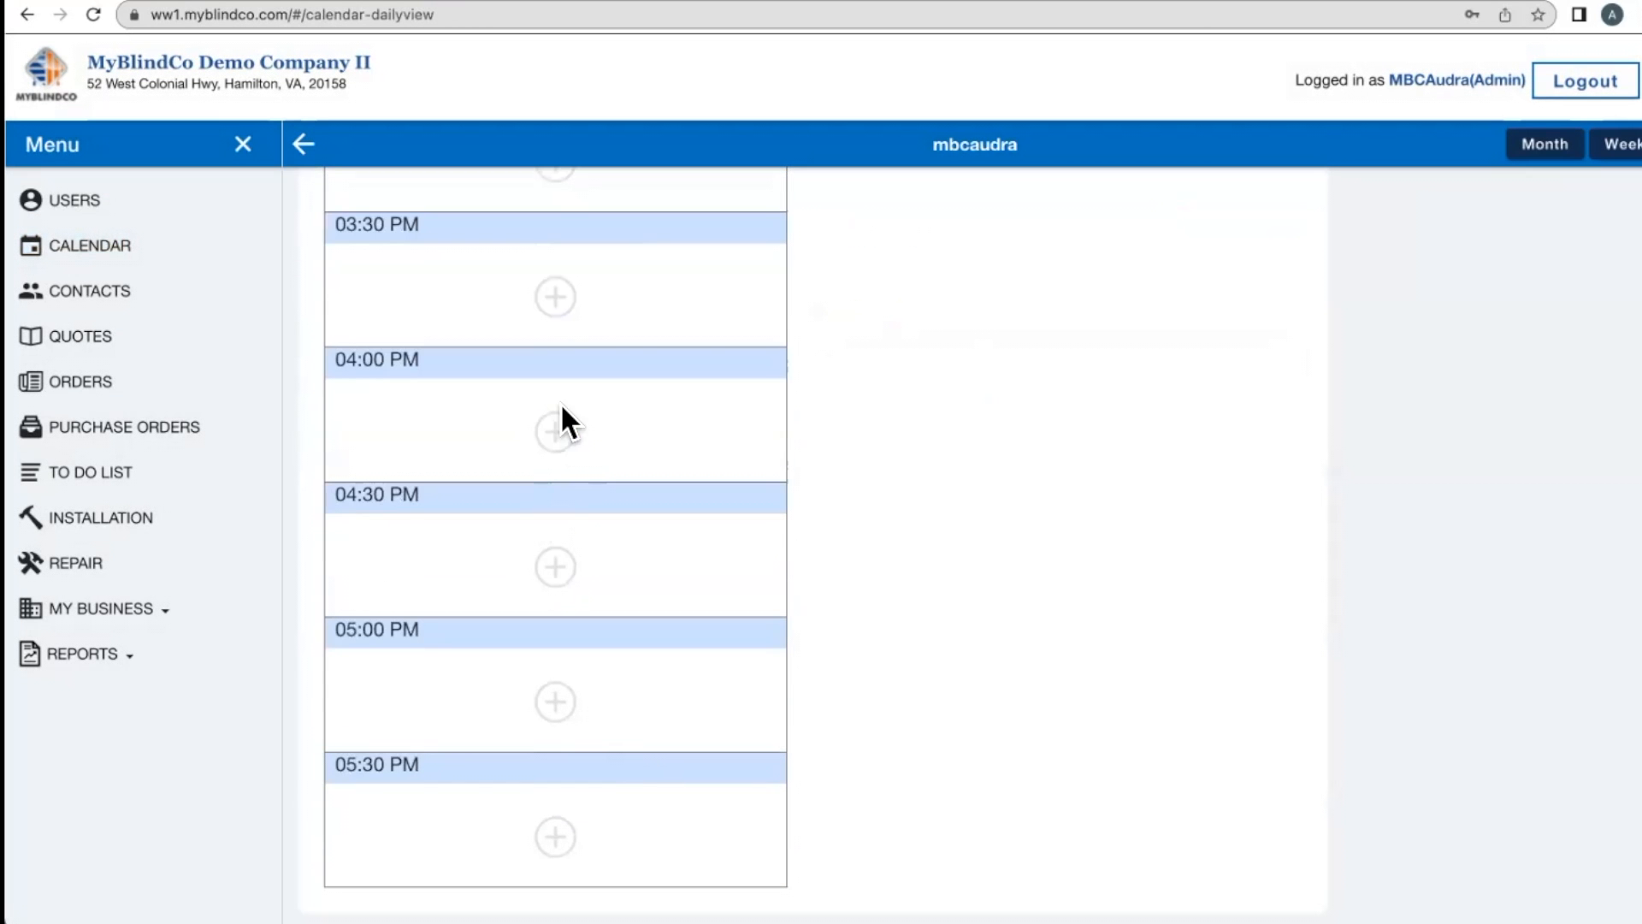
{"action": "left_click", "coordinate": [555, 432]}
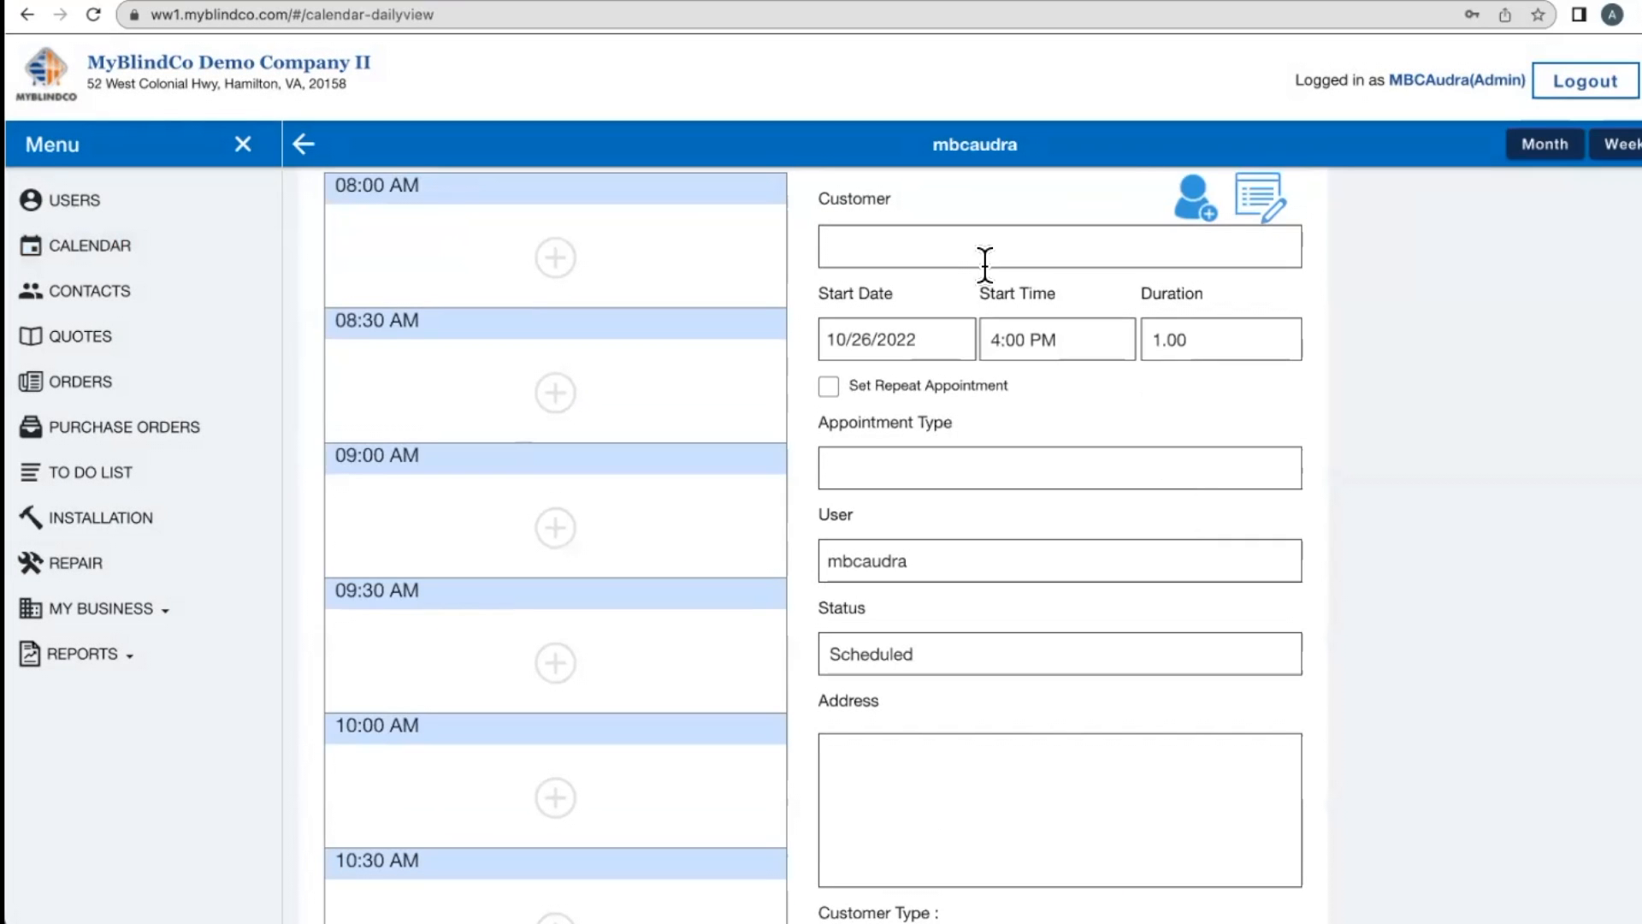
- Dismiss the customer picker without choosing anyone and add a new contact instead
{"action": "left_click", "coordinate": [948, 249]}
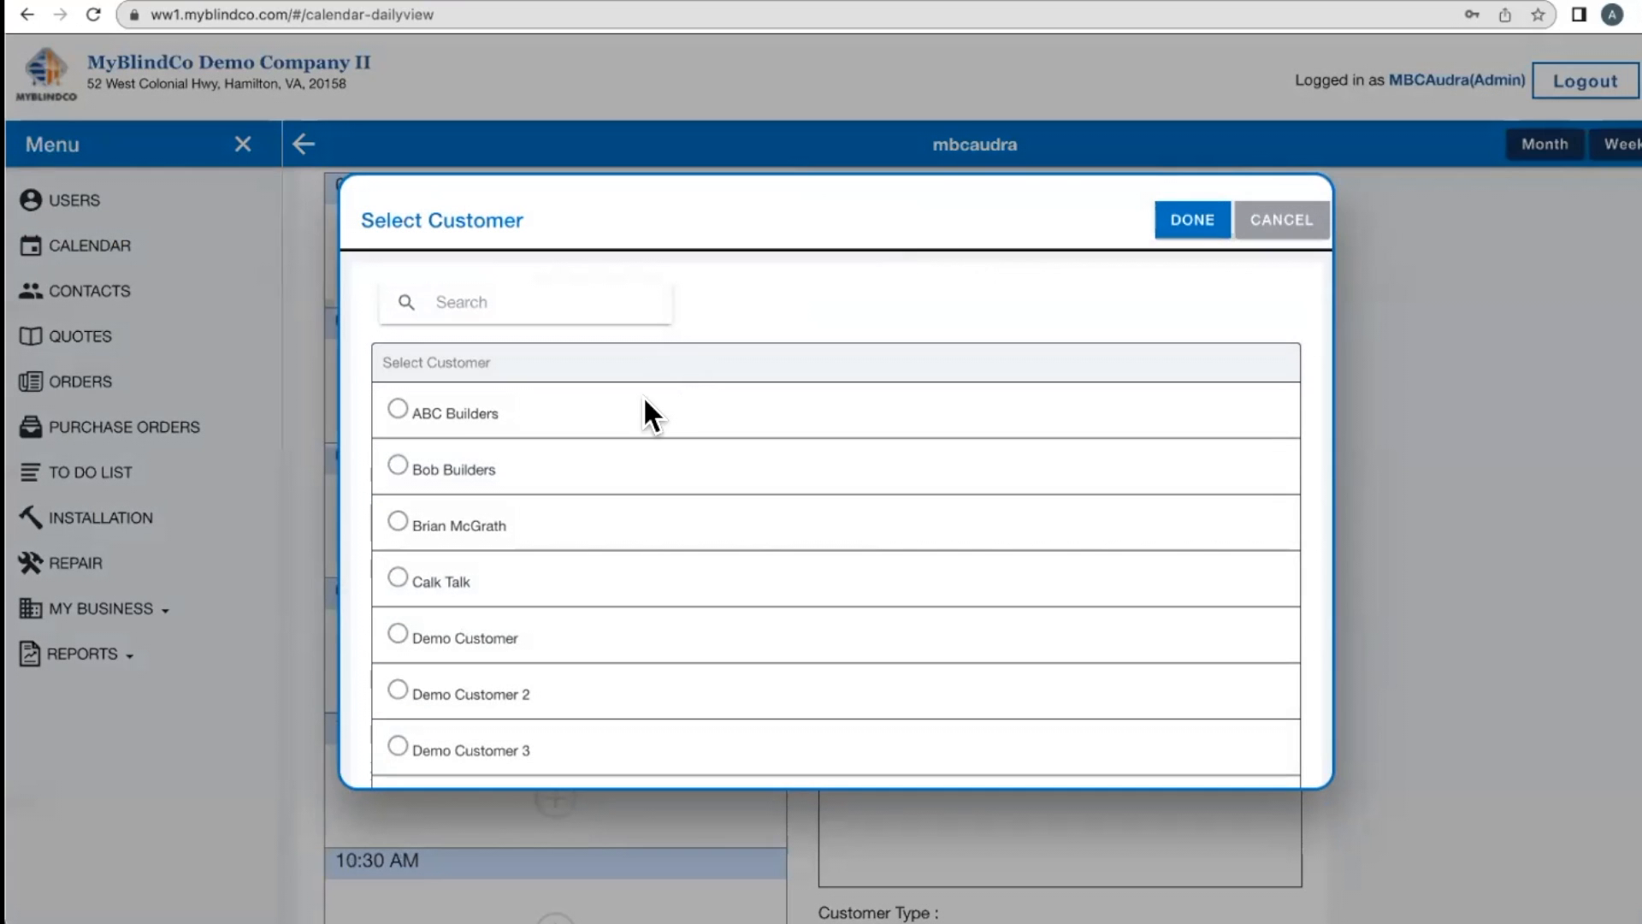
{"action": "scroll", "coordinate": [645, 400], "scroll_direction": "down", "scroll_amount": 2}
{"action": "scroll", "coordinate": [645, 400], "scroll_direction": "up", "scroll_amount": 2}
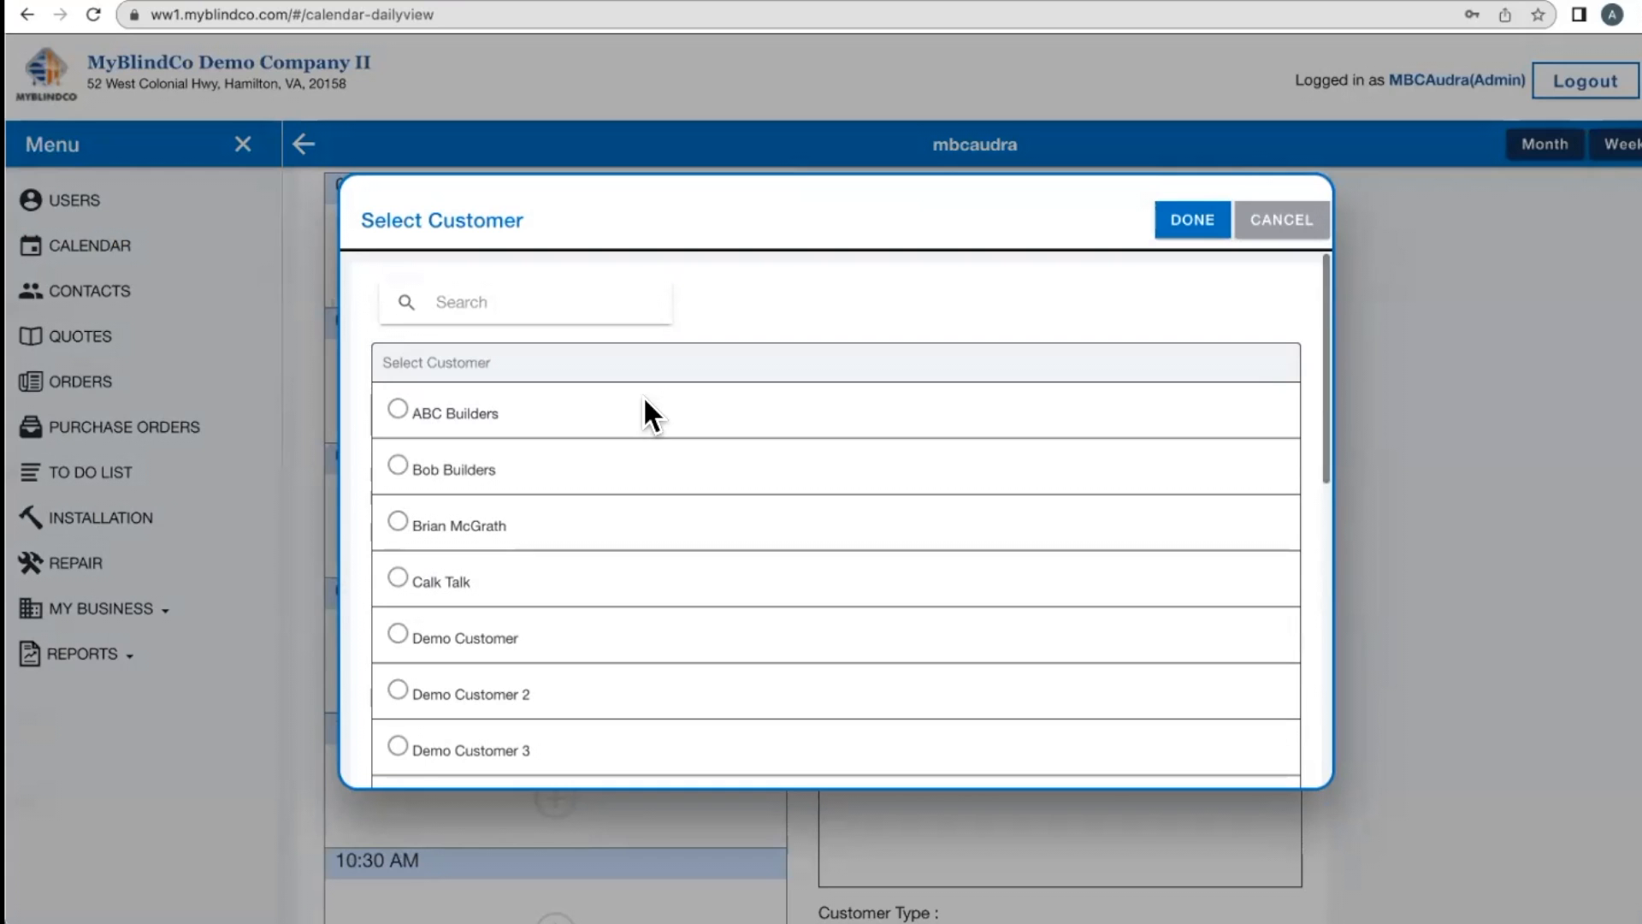
{"action": "left_click", "coordinate": [1289, 216]}
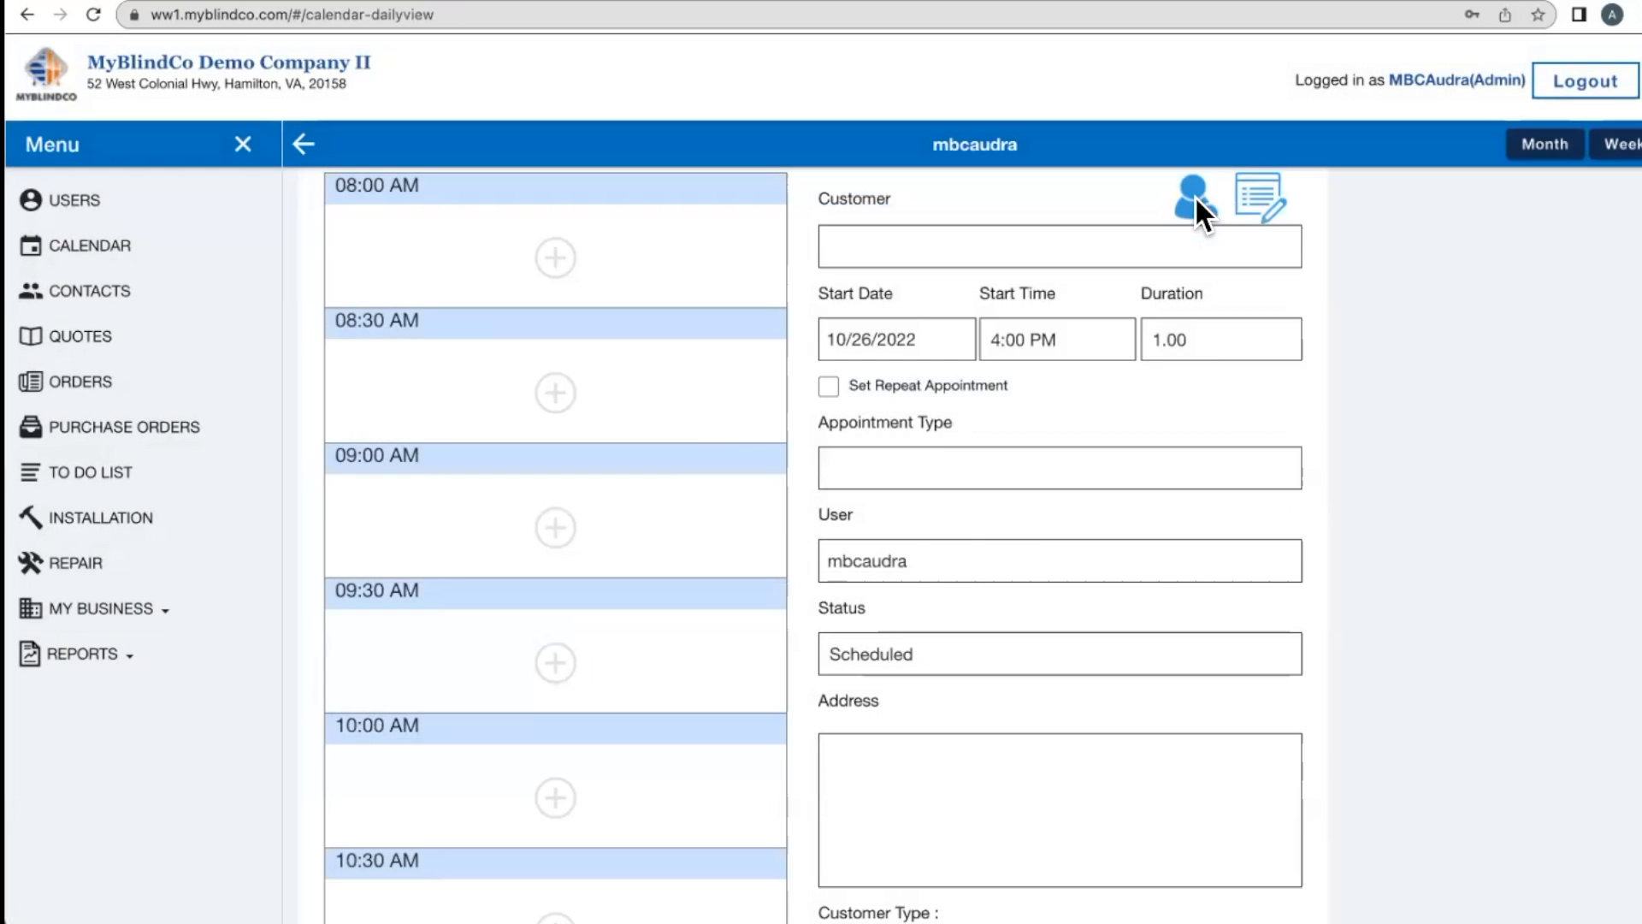
{"action": "left_click", "coordinate": [1197, 204]}
- Enter the contact name 'Out of Office' and assign a salesperson
{"action": "type", "text": "Out of"}
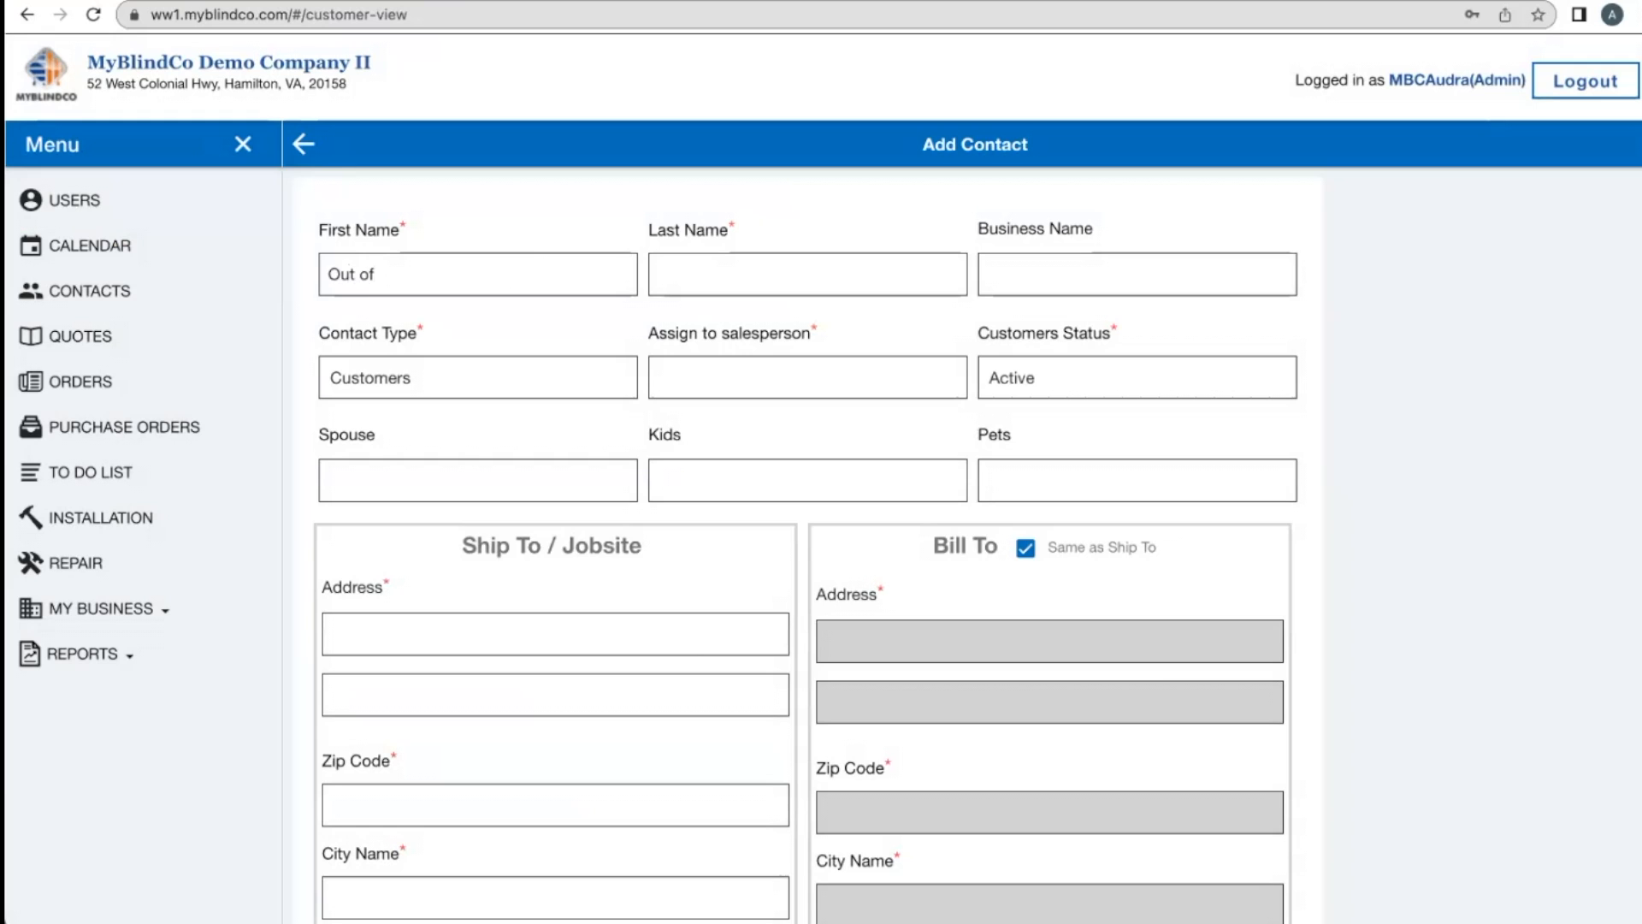
{"action": "key", "text": "Tab"}
{"action": "type", "text": "Office"}
{"action": "left_click", "coordinate": [765, 377]}
{"action": "left_click", "coordinate": [765, 406]}
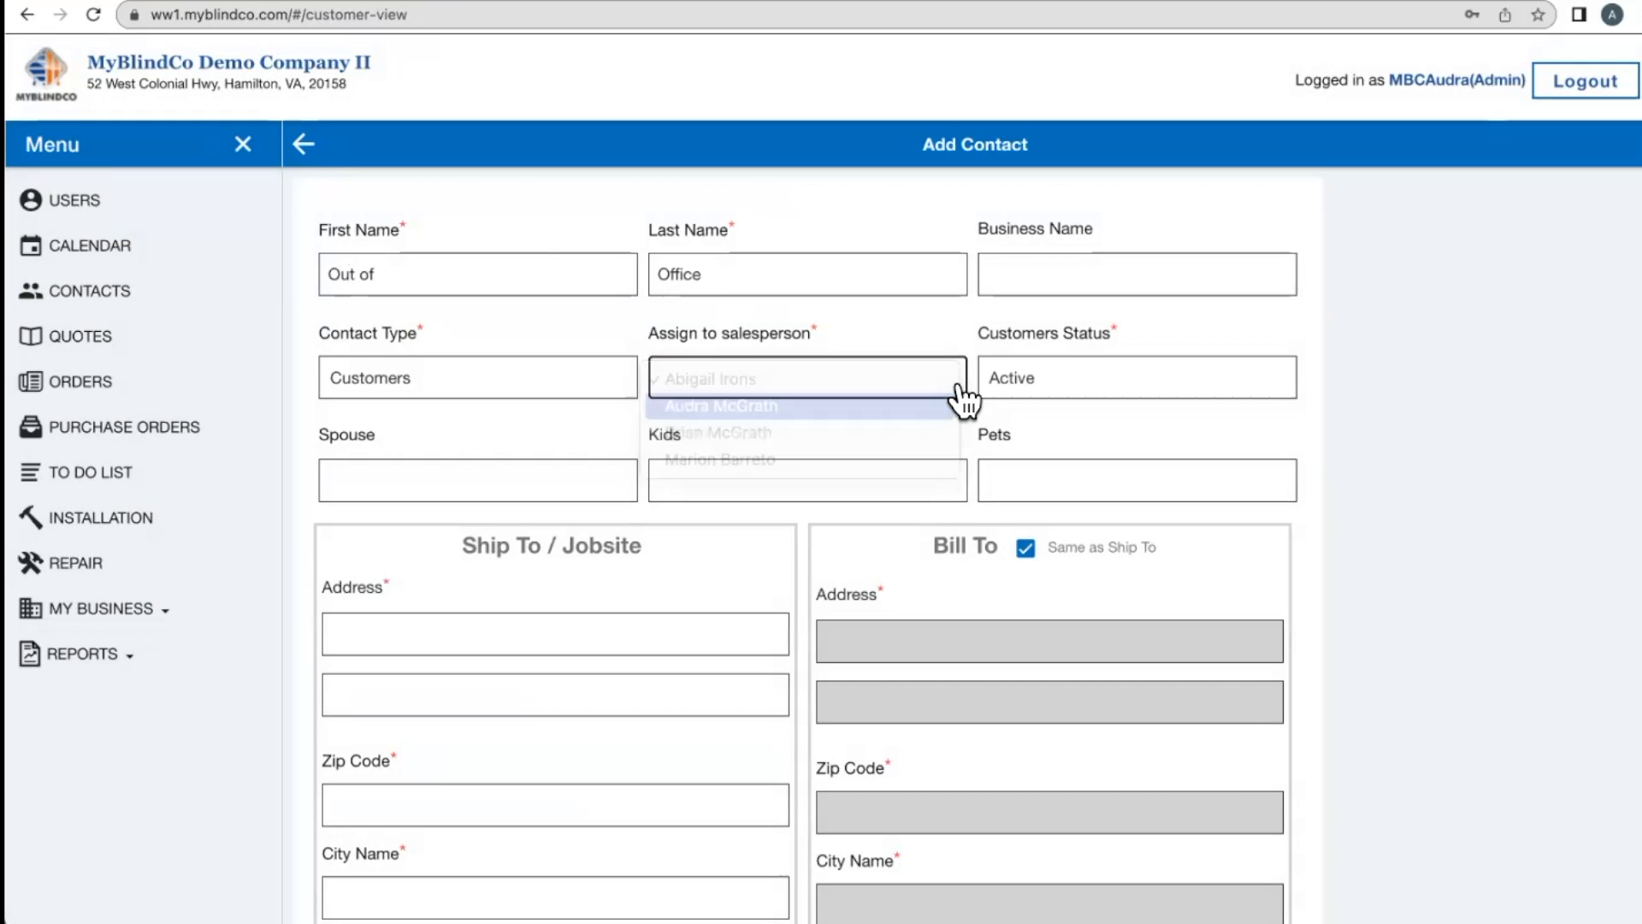
{"action": "left_click", "coordinate": [446, 637]}
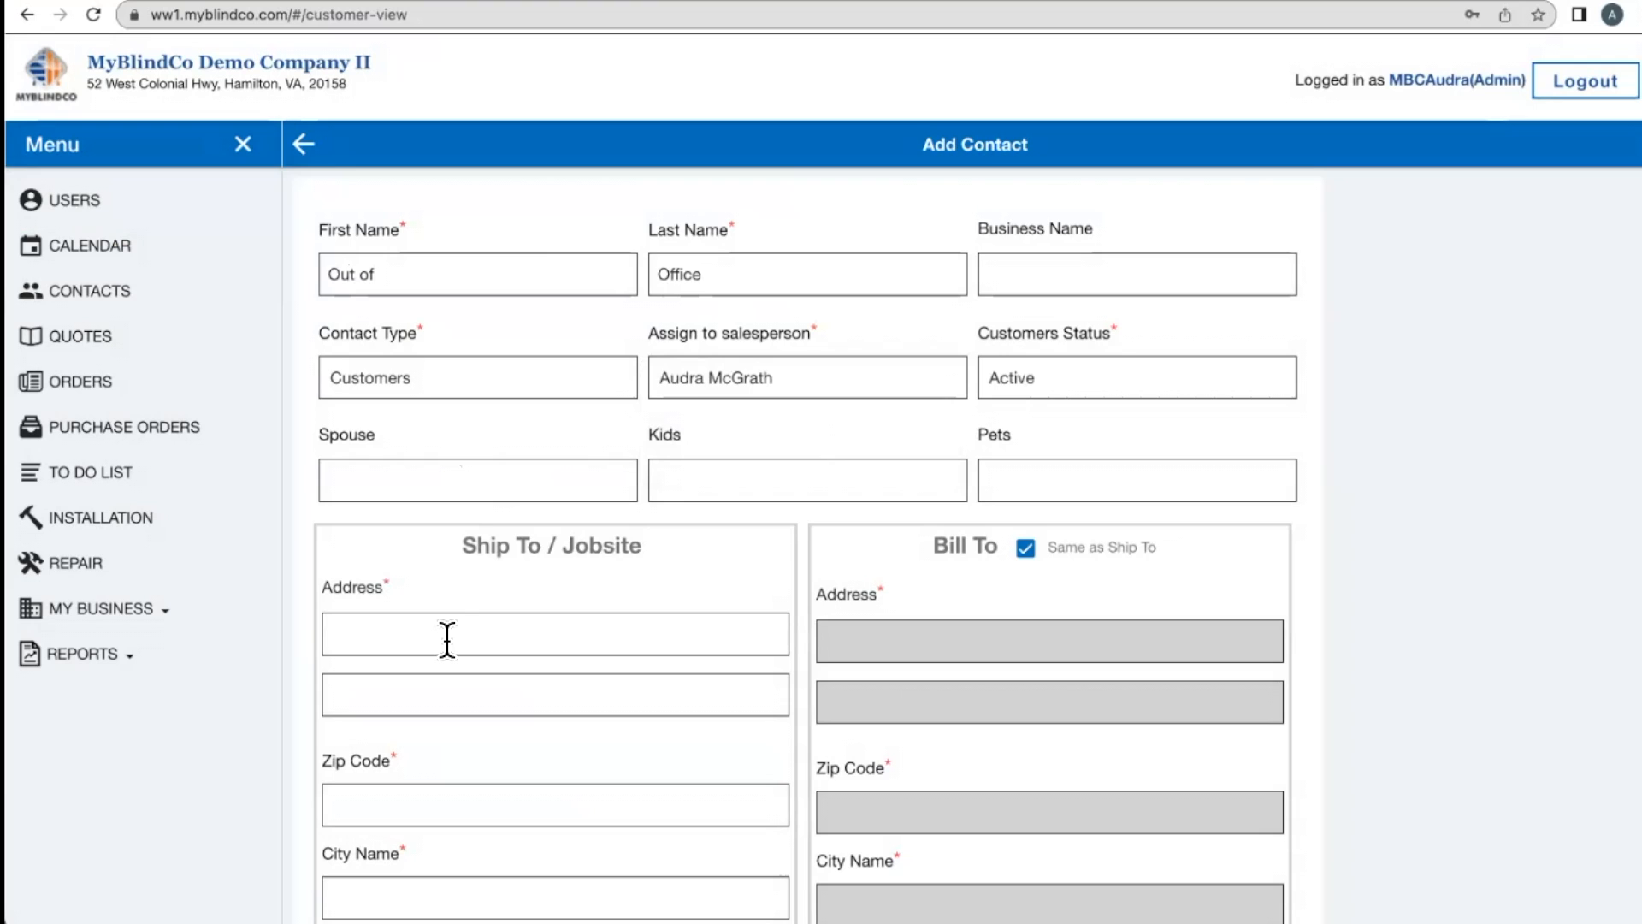
{"action": "scroll", "coordinate": [606, 693], "scroll_direction": "down", "scroll_amount": 4}
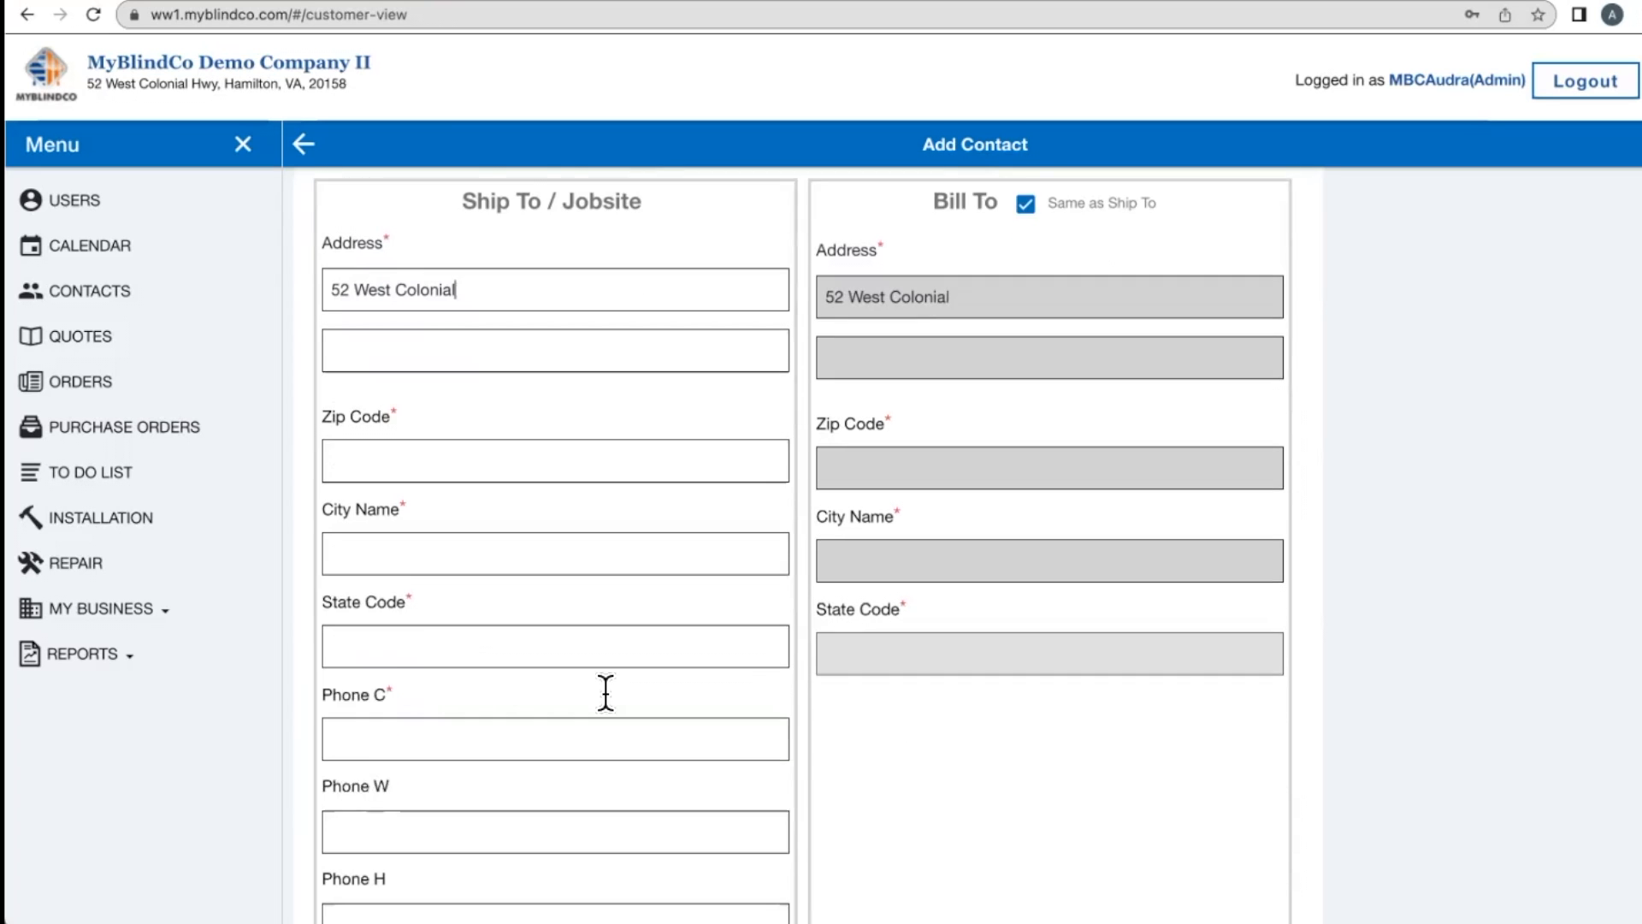
{"action": "left_click", "coordinate": [417, 441]}
{"action": "left_click", "coordinate": [479, 489]}
{"action": "scroll", "coordinate": [590, 685], "scroll_direction": "down", "scroll_amount": 4}
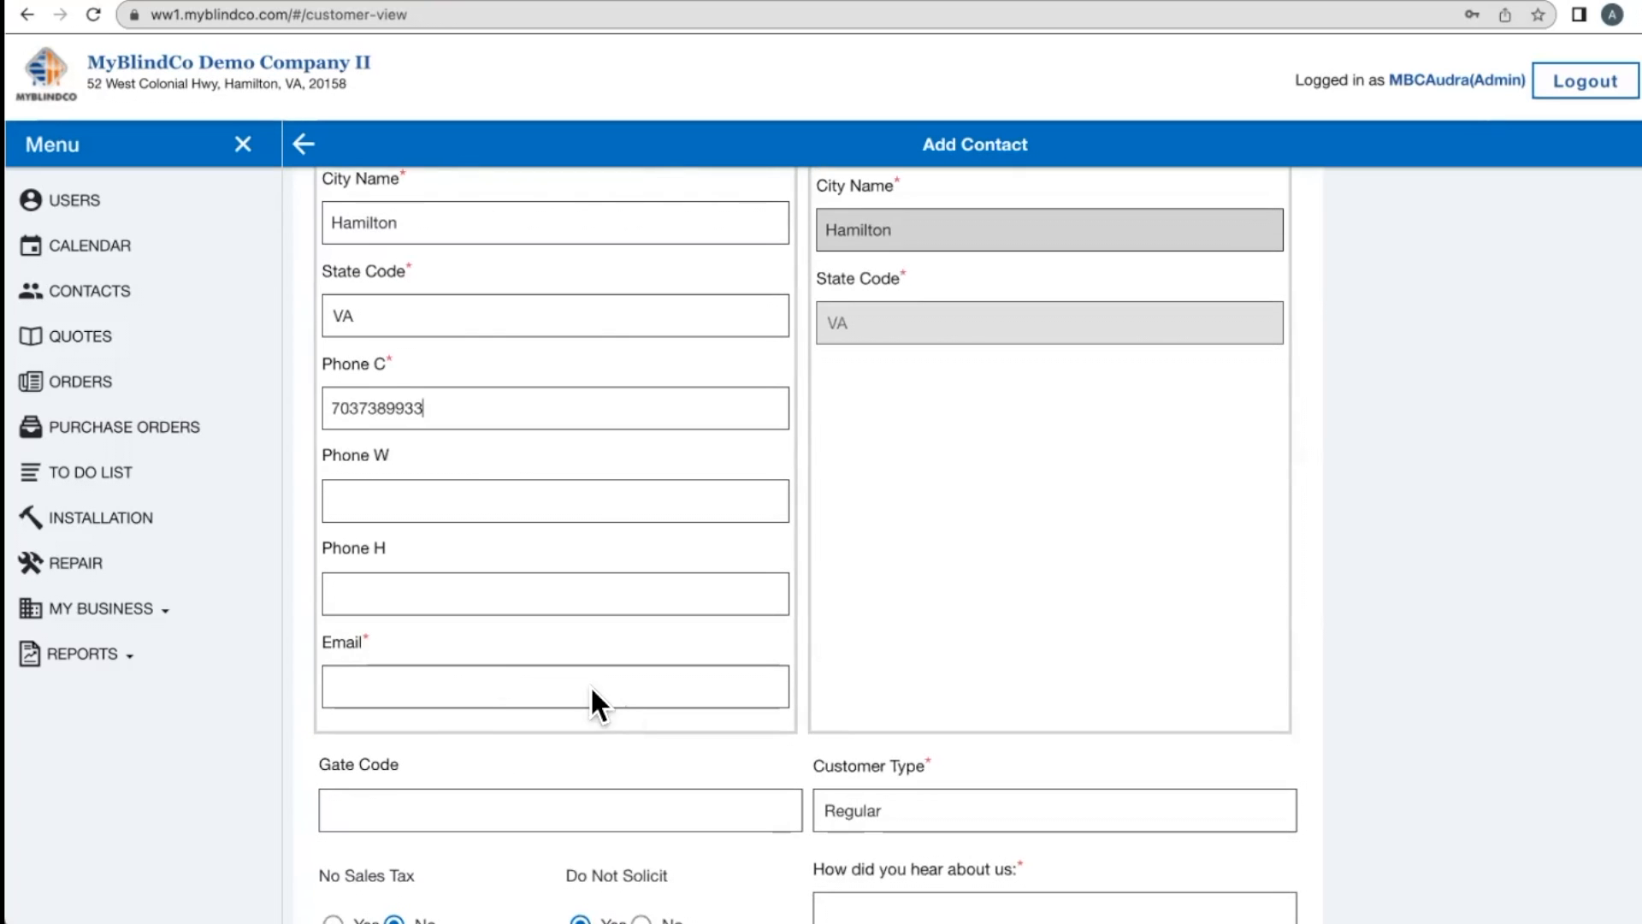
{"action": "left_click", "coordinate": [466, 675]}
{"action": "scroll", "coordinate": [1015, 792], "scroll_direction": "down", "scroll_amount": 2}
{"action": "left_click", "coordinate": [974, 779]}
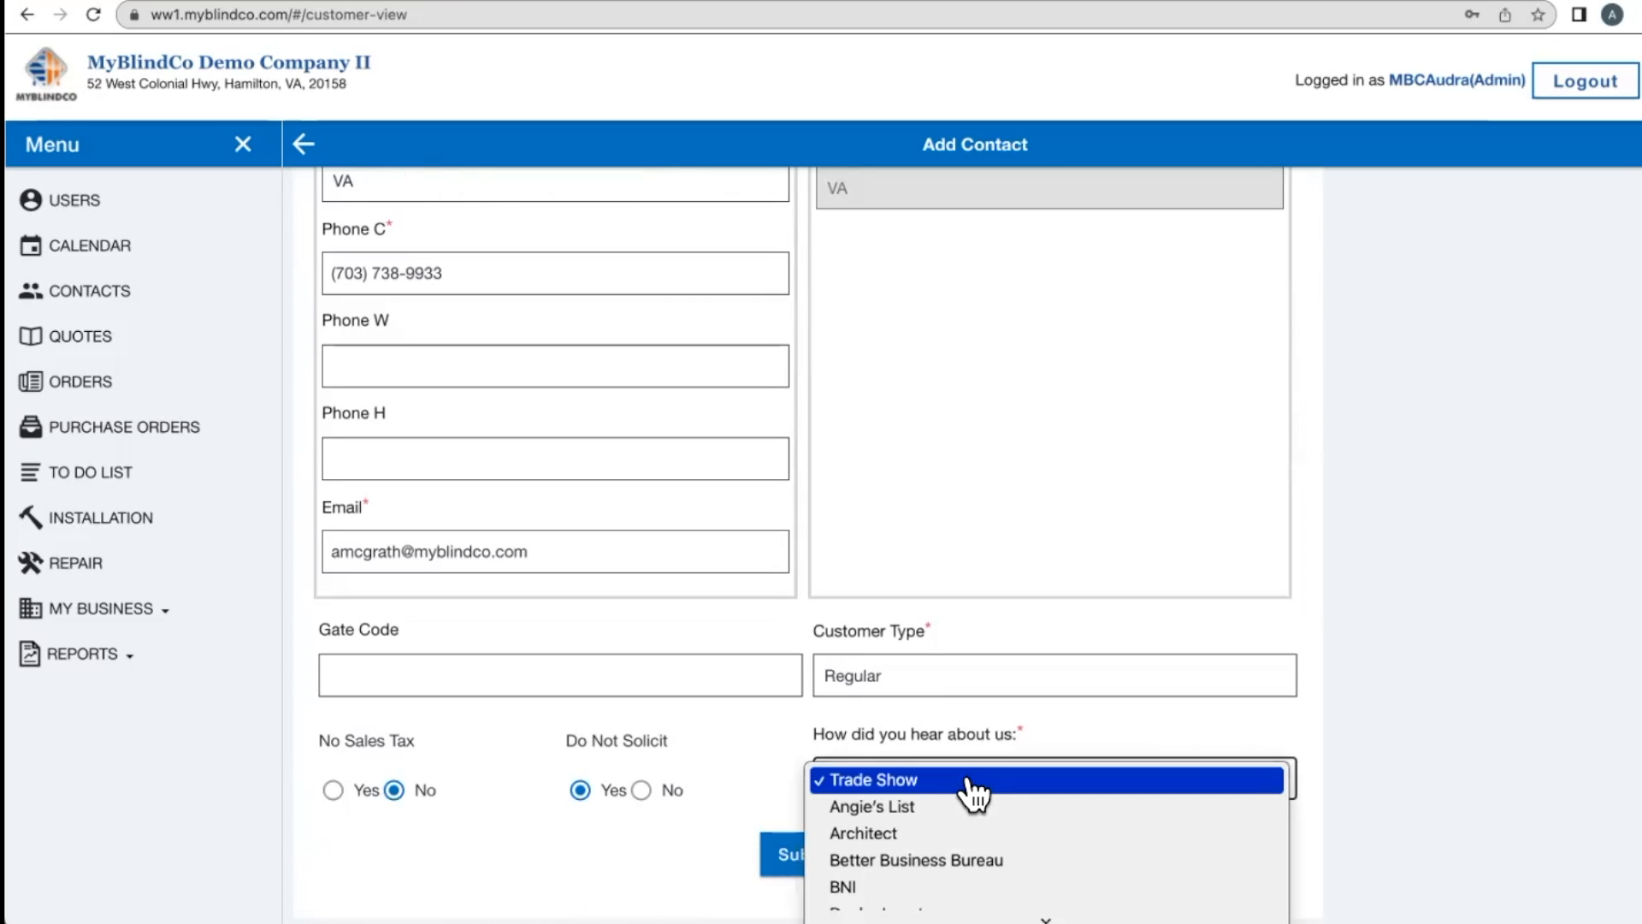
{"action": "left_click", "coordinate": [859, 832]}
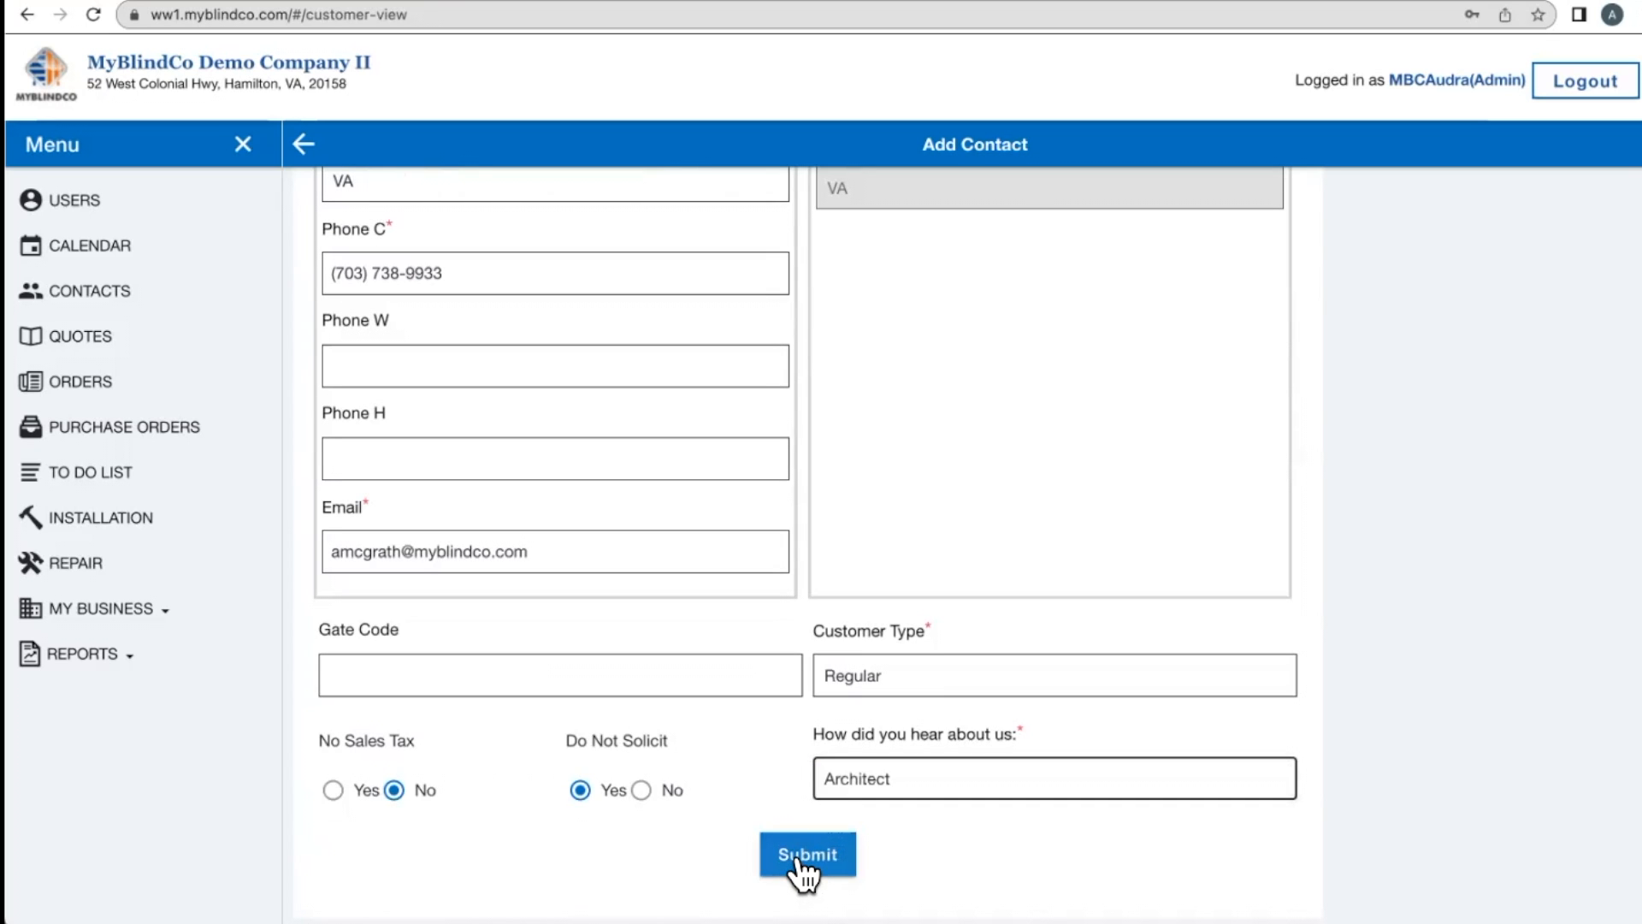
{"action": "left_click", "coordinate": [798, 860]}
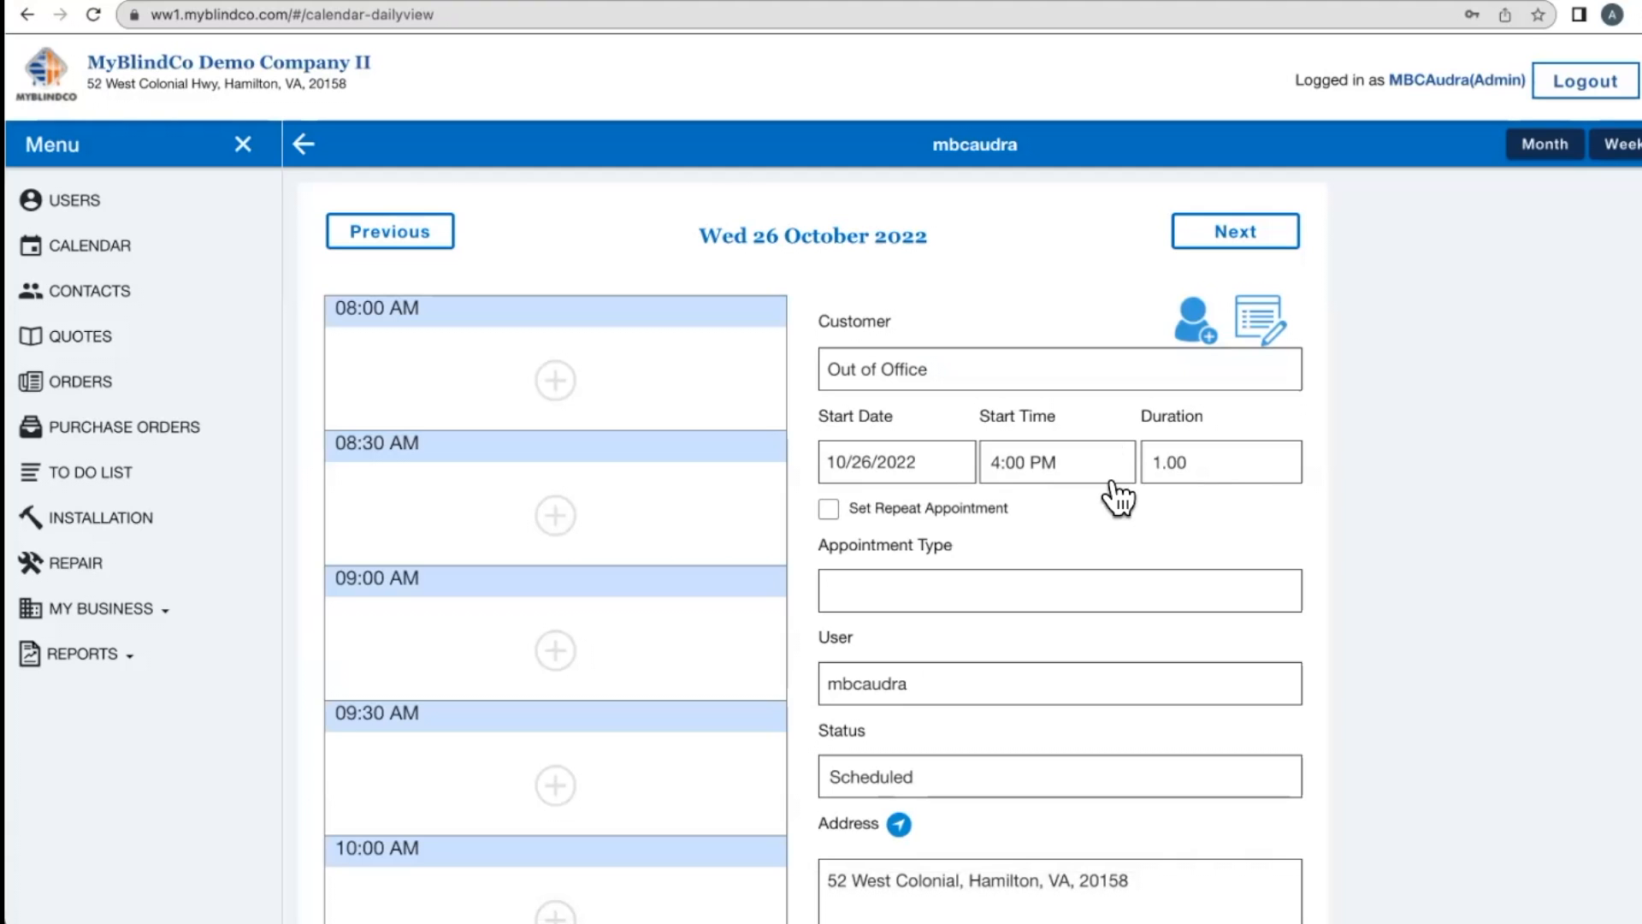
- Set the appointment duration to 2.00 and the type to Service Call
{"action": "left_click", "coordinate": [1204, 473]}
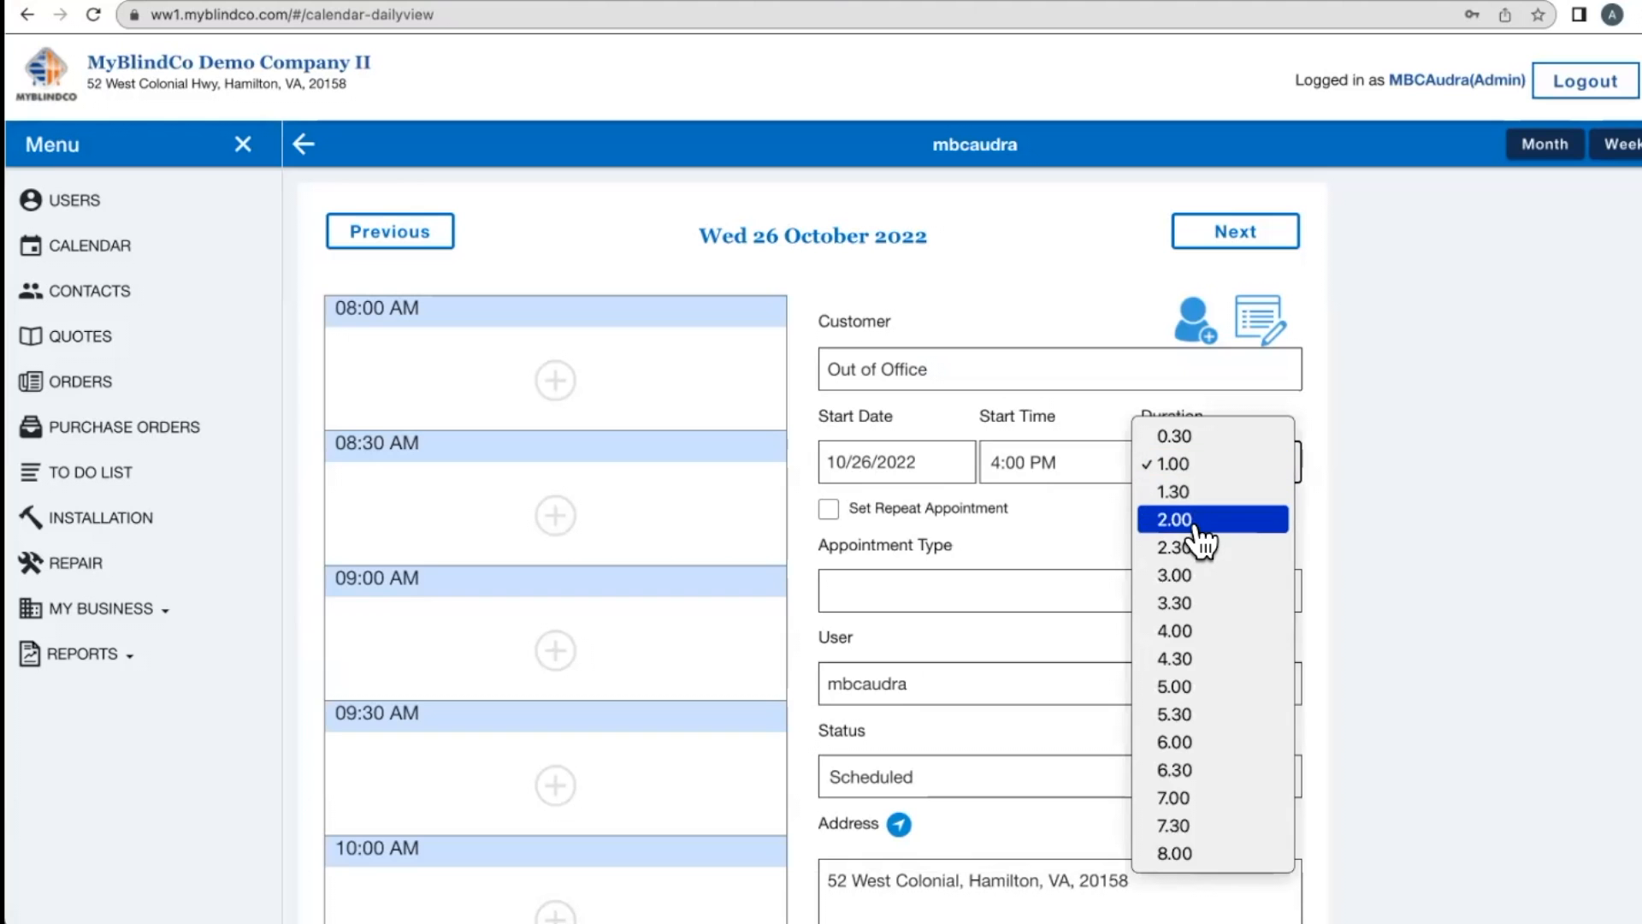
{"action": "left_click", "coordinate": [1201, 516]}
{"action": "scroll", "coordinate": [1213, 516], "scroll_direction": "down", "scroll_amount": 3}
{"action": "left_click", "coordinate": [934, 350]}
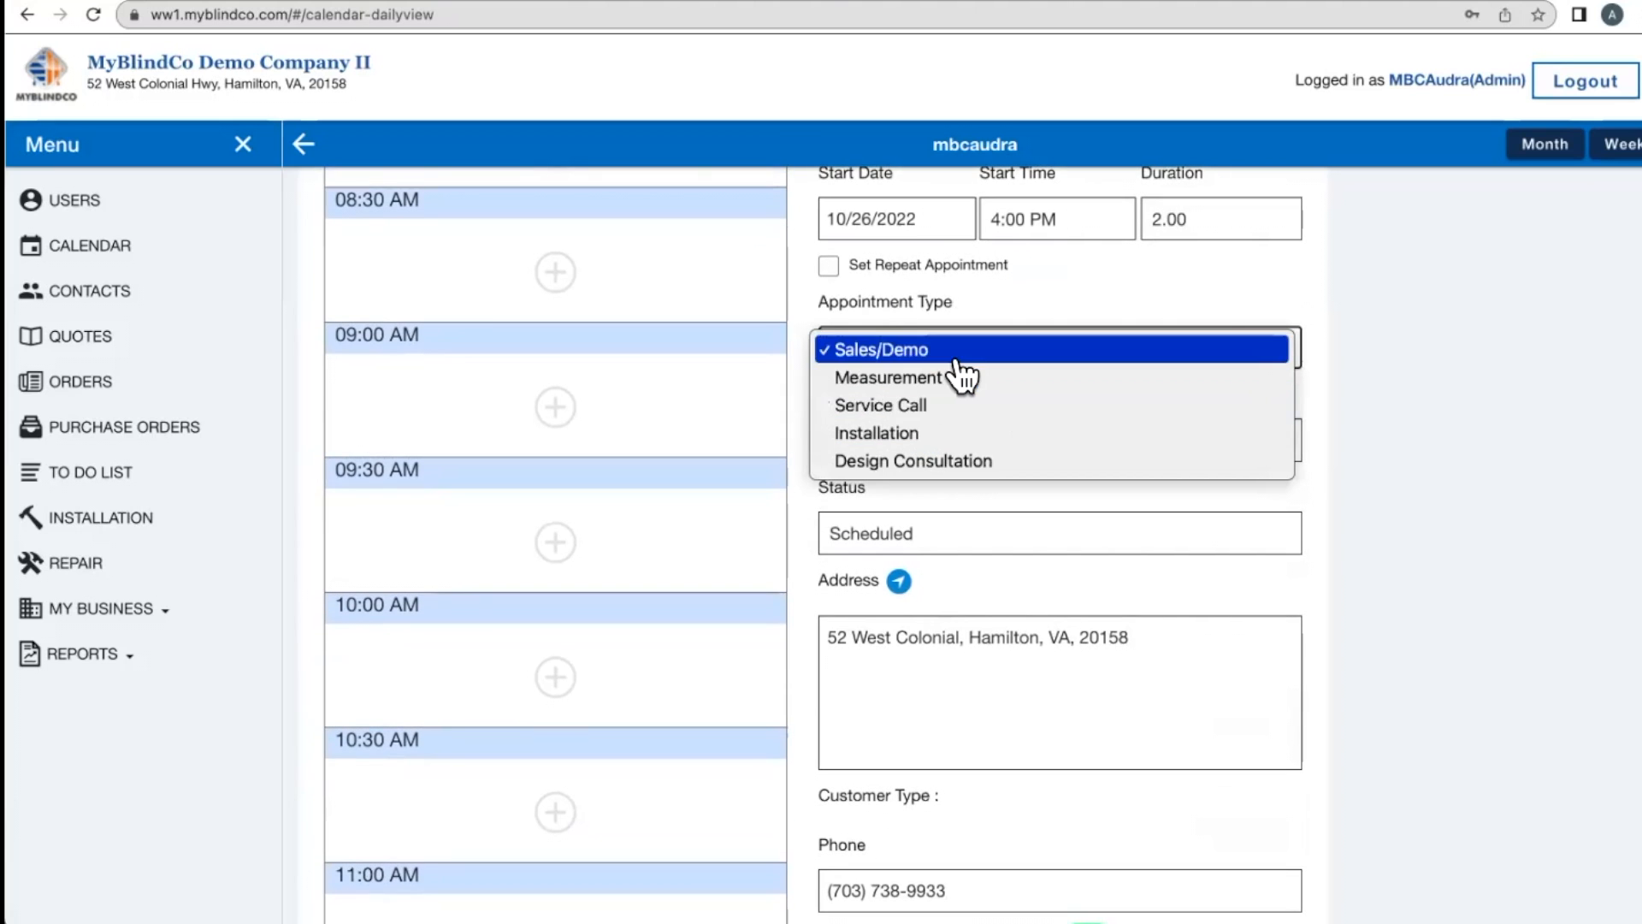
{"action": "left_click", "coordinate": [944, 437]}
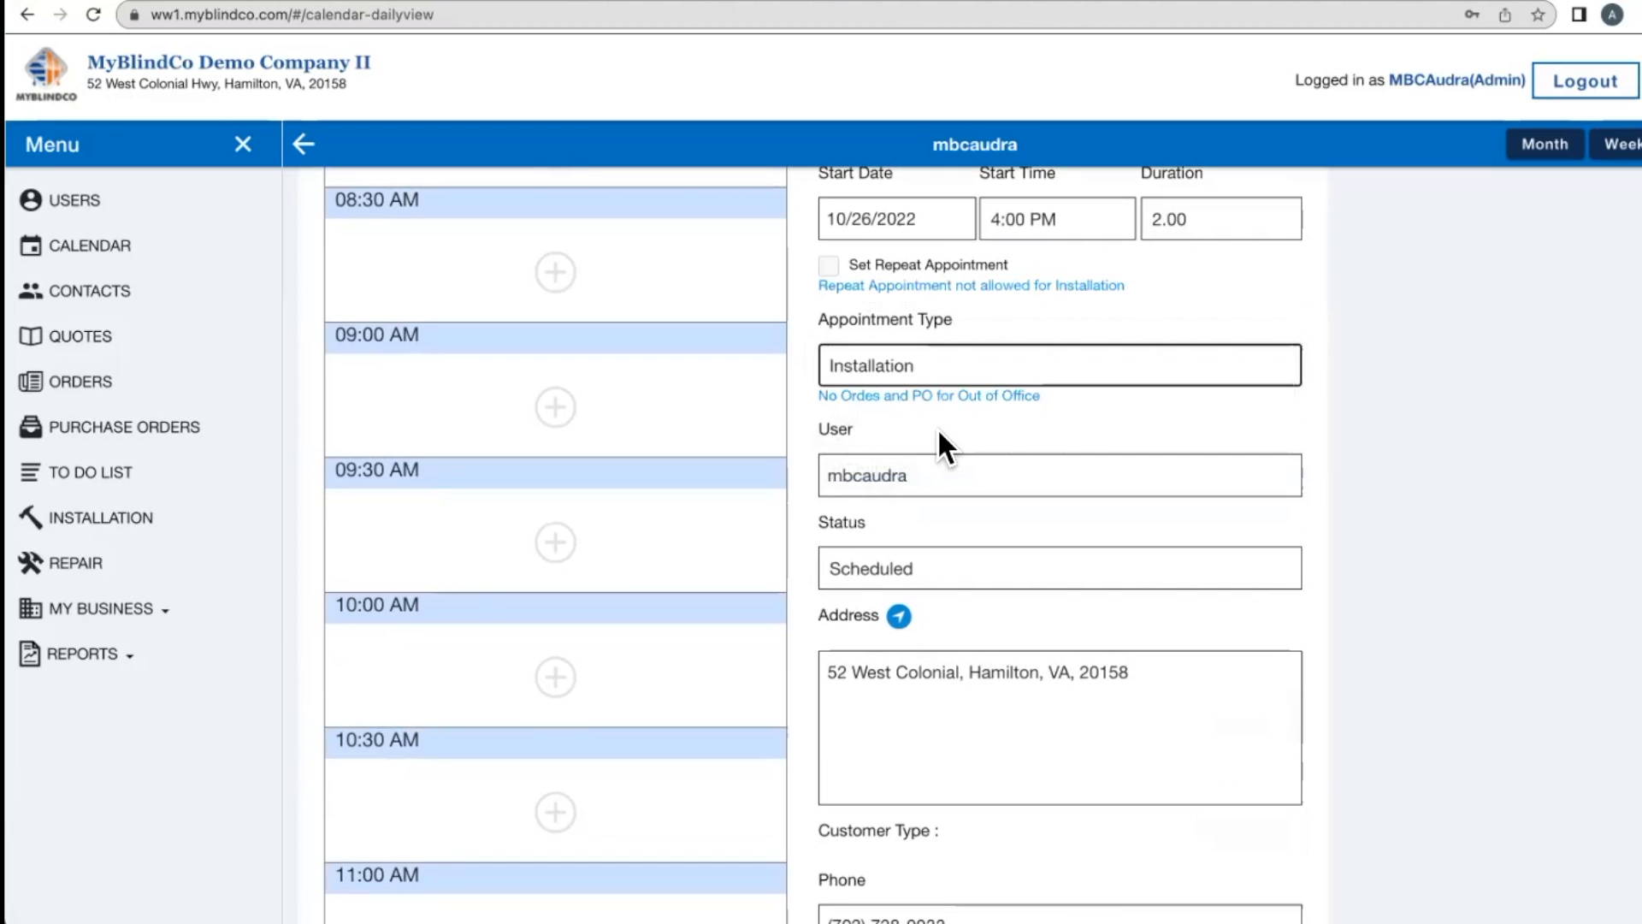
{"action": "left_click", "coordinate": [937, 376]}
{"action": "key", "text": "Up"}
{"action": "key", "text": "Return"}
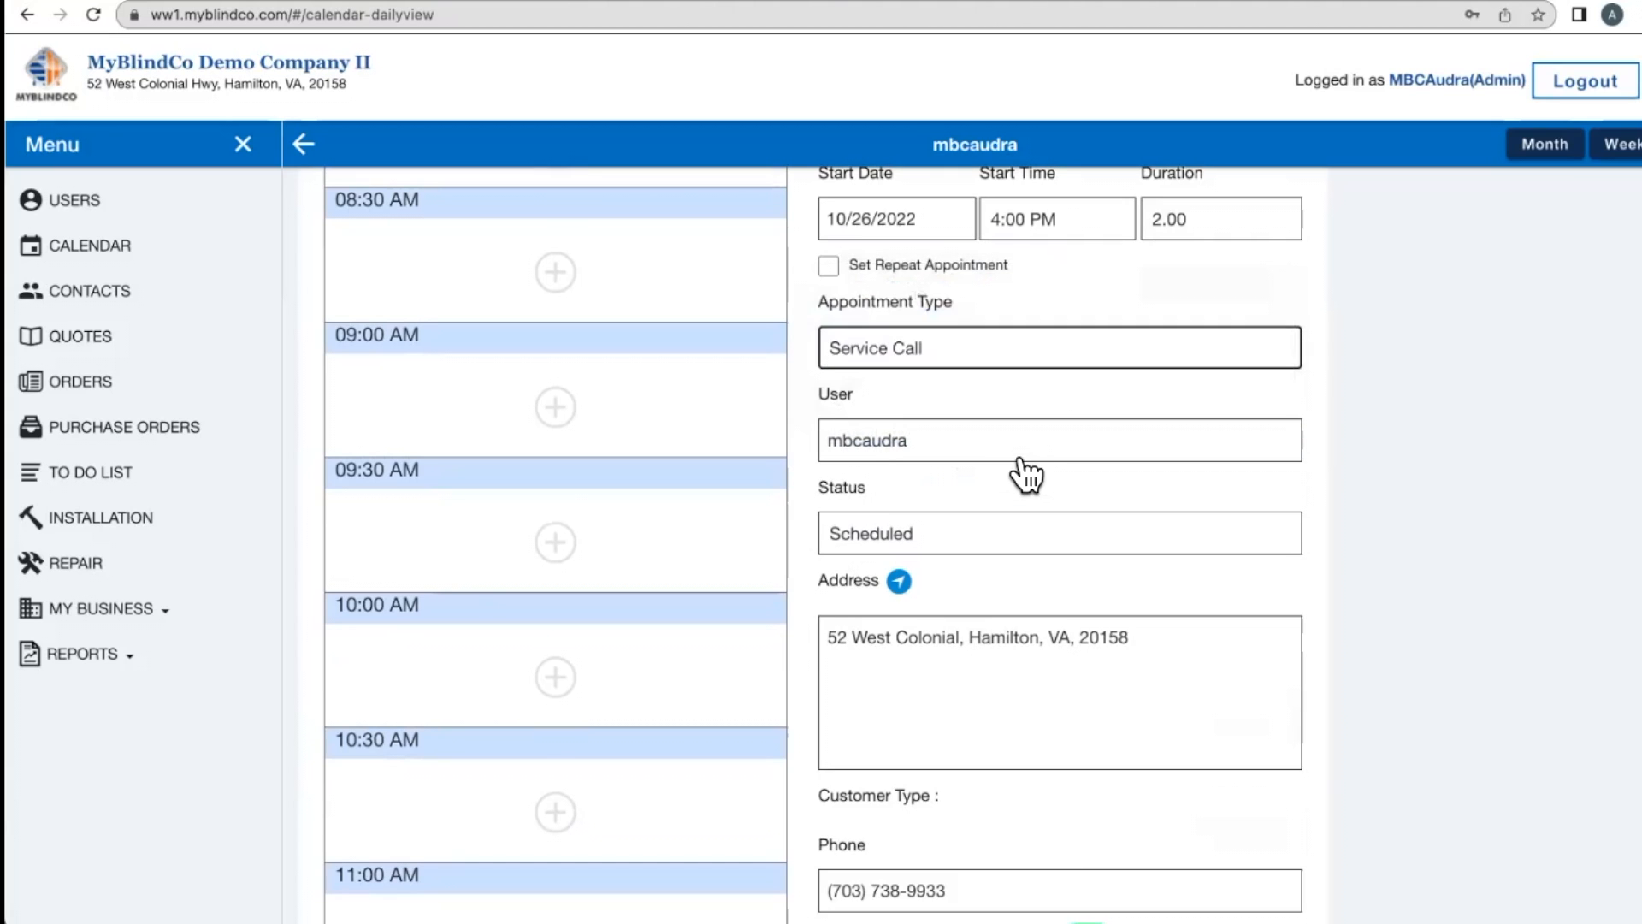
- Add the note 'Dentist' to the appointment
{"action": "scroll", "coordinate": [938, 737], "scroll_direction": "down", "scroll_amount": 4}
{"action": "type", "text": "DEntic"}
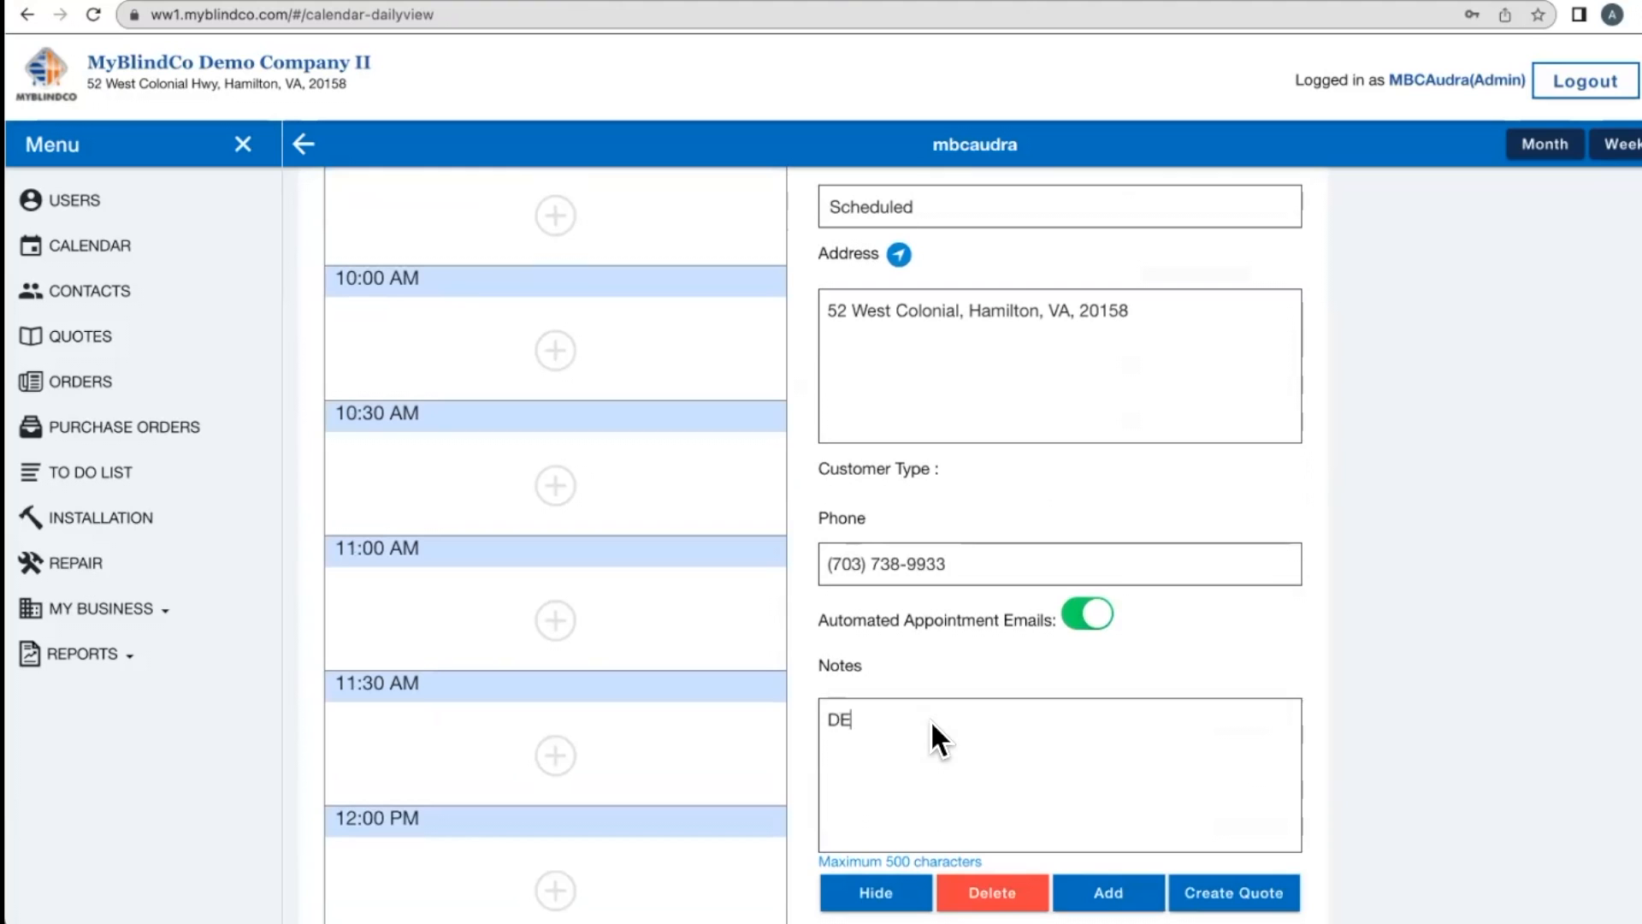
{"action": "key", "text": "BackSpace"}
{"action": "key", "text": "BackSpace"}
{"action": "key", "text": "BackSpace"}
{"action": "key", "text": "BackSpace"}
{"action": "key", "text": "BackSpace"}
{"action": "type", "text": "entist"}
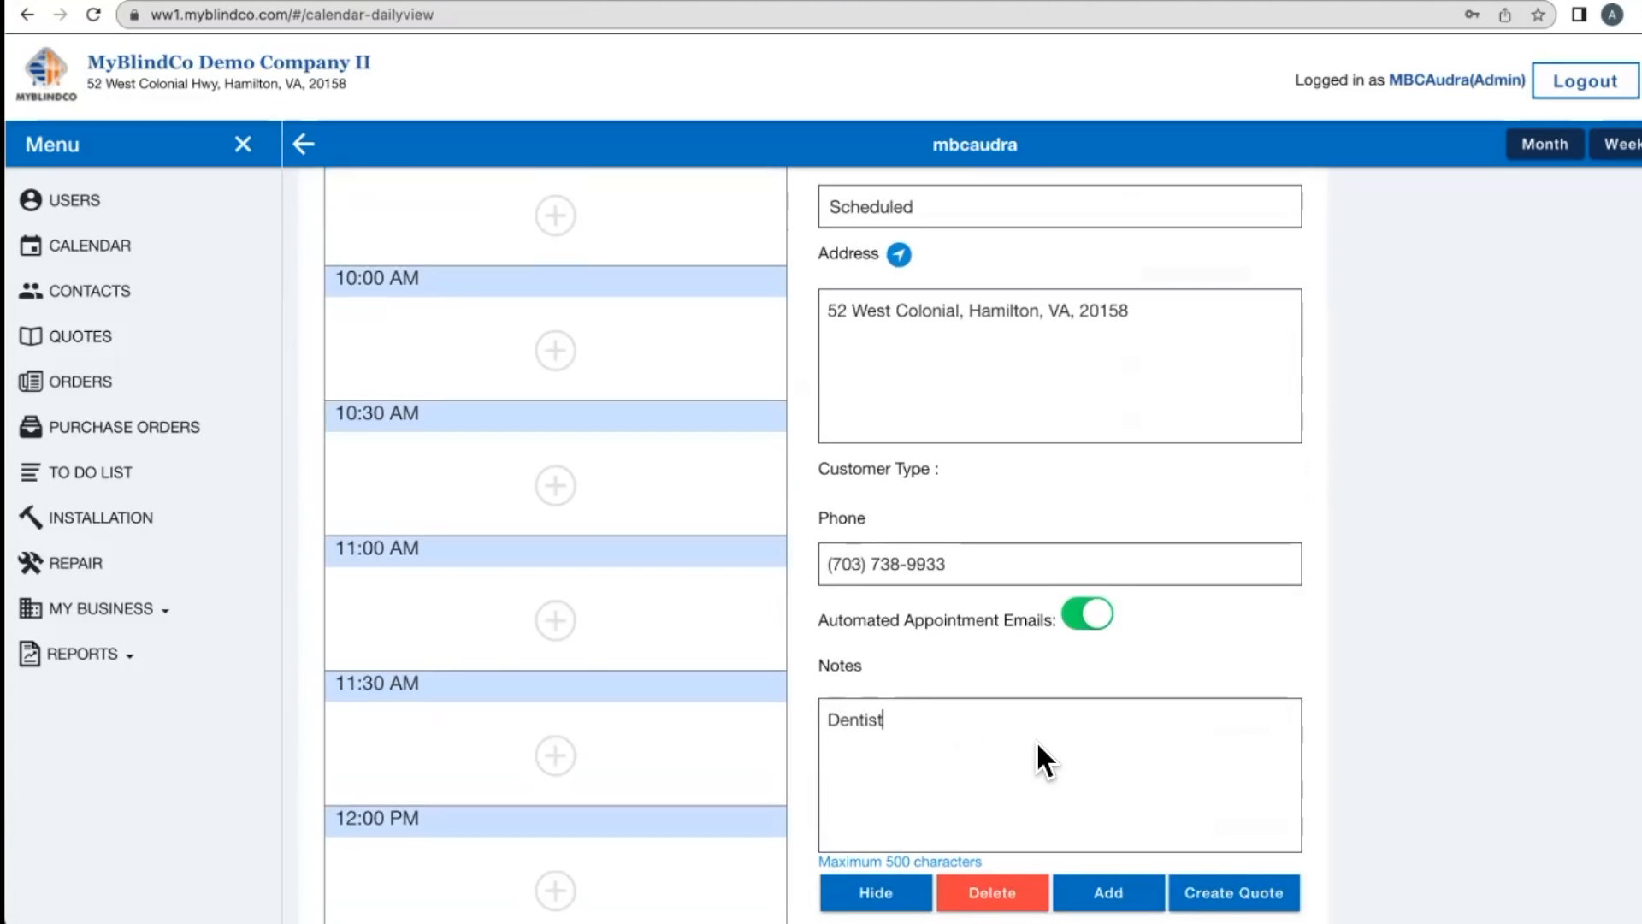
{"action": "scroll", "coordinate": [1037, 744], "scroll_direction": "up", "scroll_amount": 7}
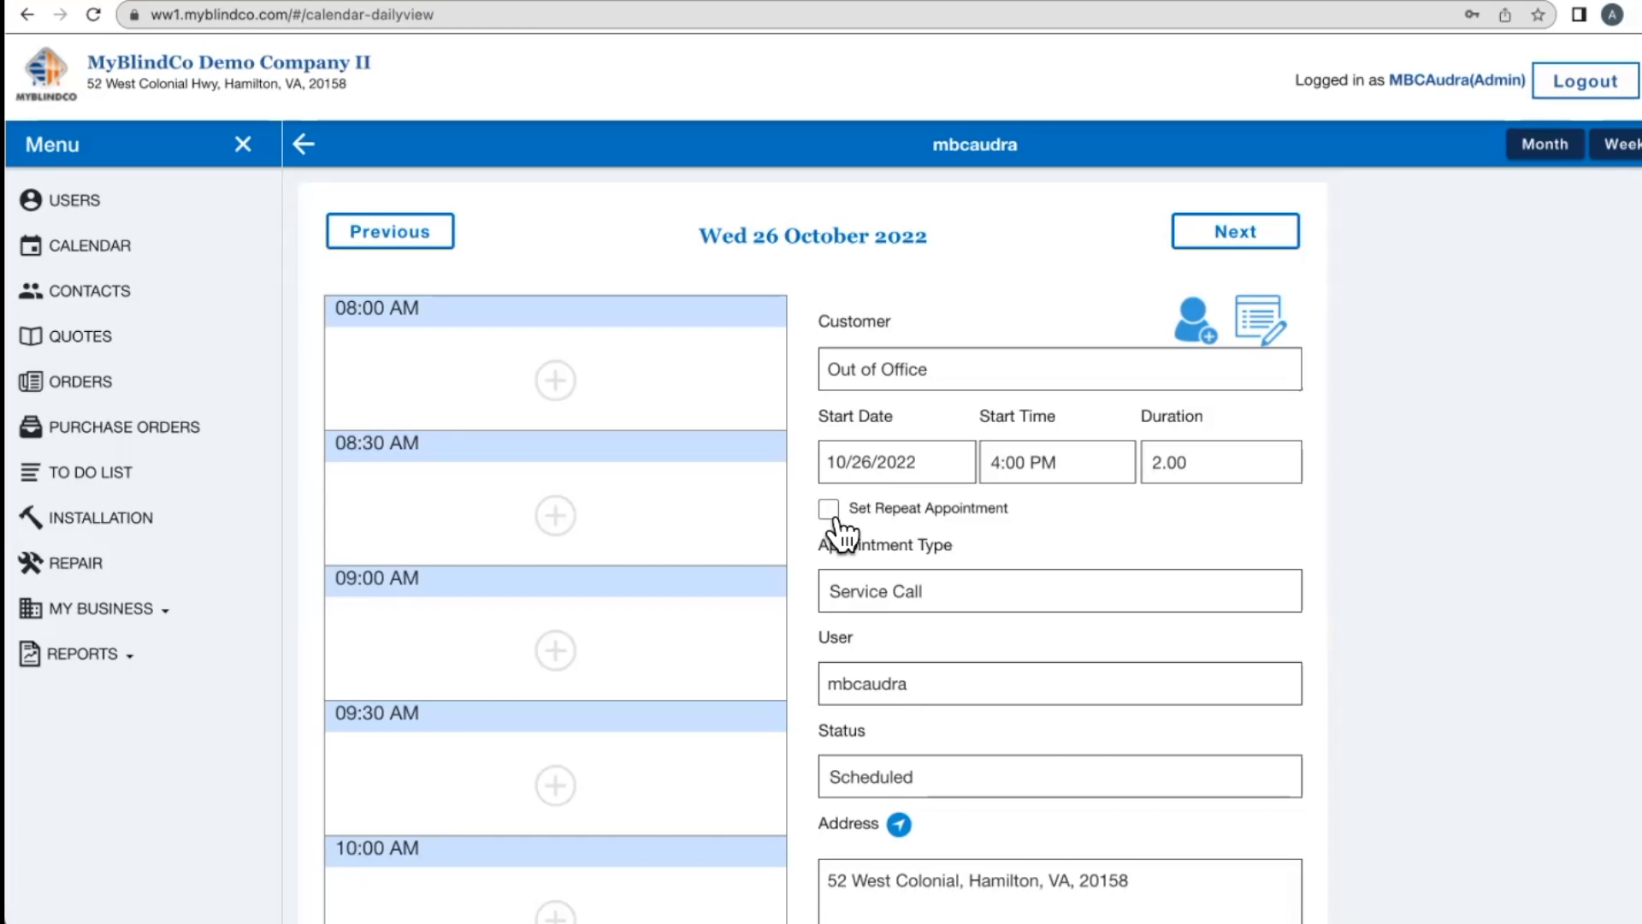
- Make the appointment repeat, ending on December 28, 2022
{"action": "left_click", "coordinate": [833, 511]}
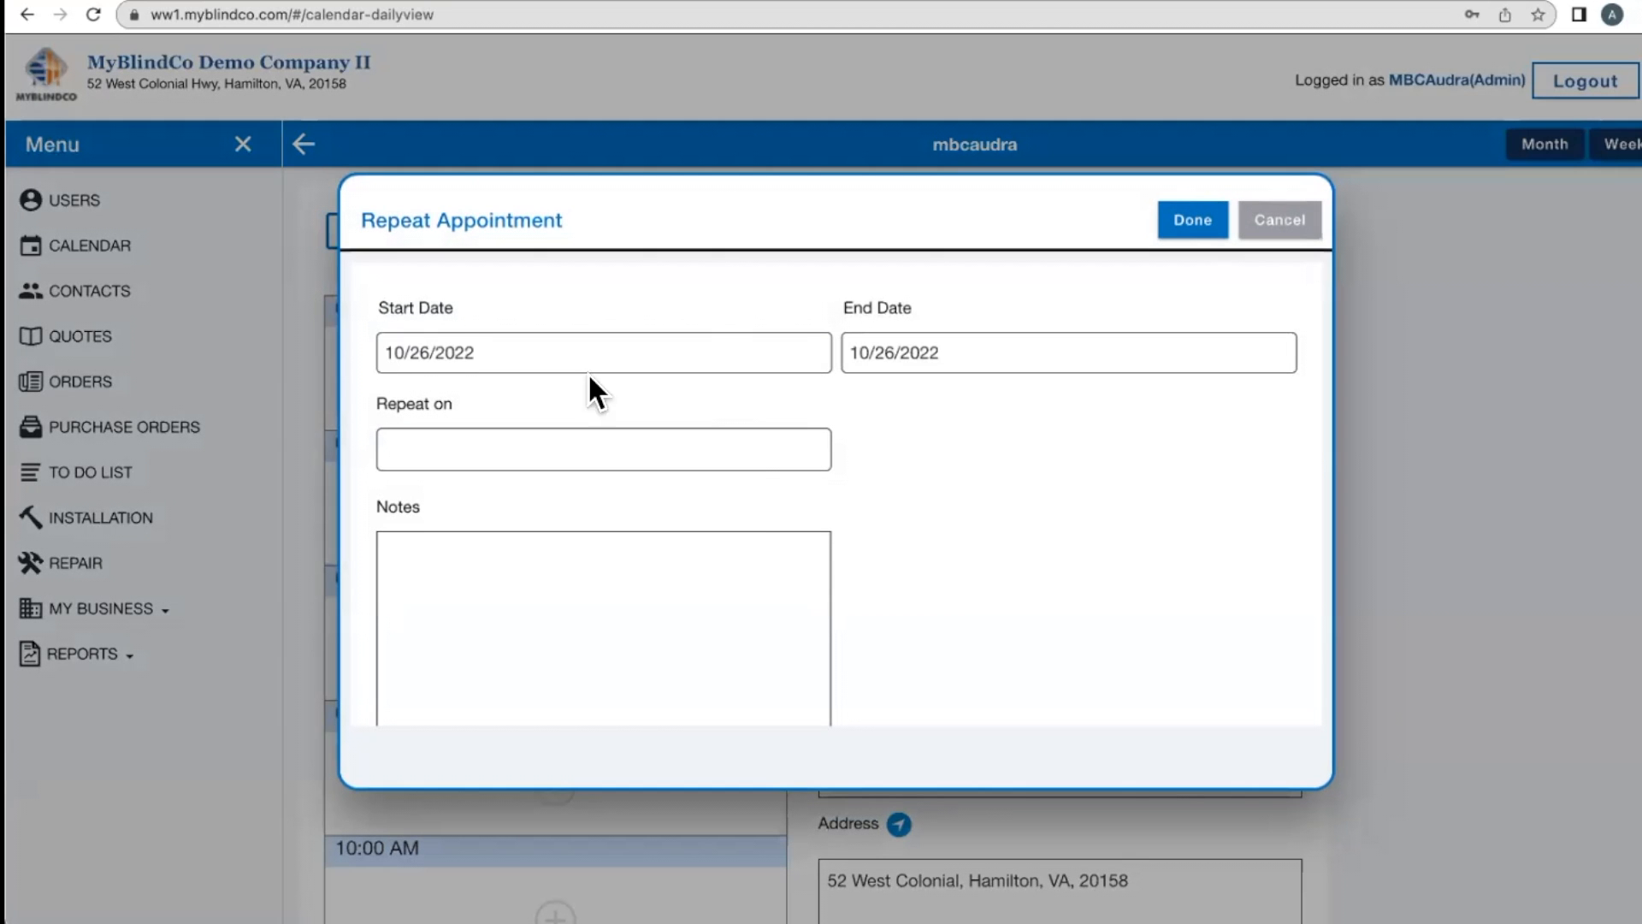
{"action": "left_click", "coordinate": [433, 359]}
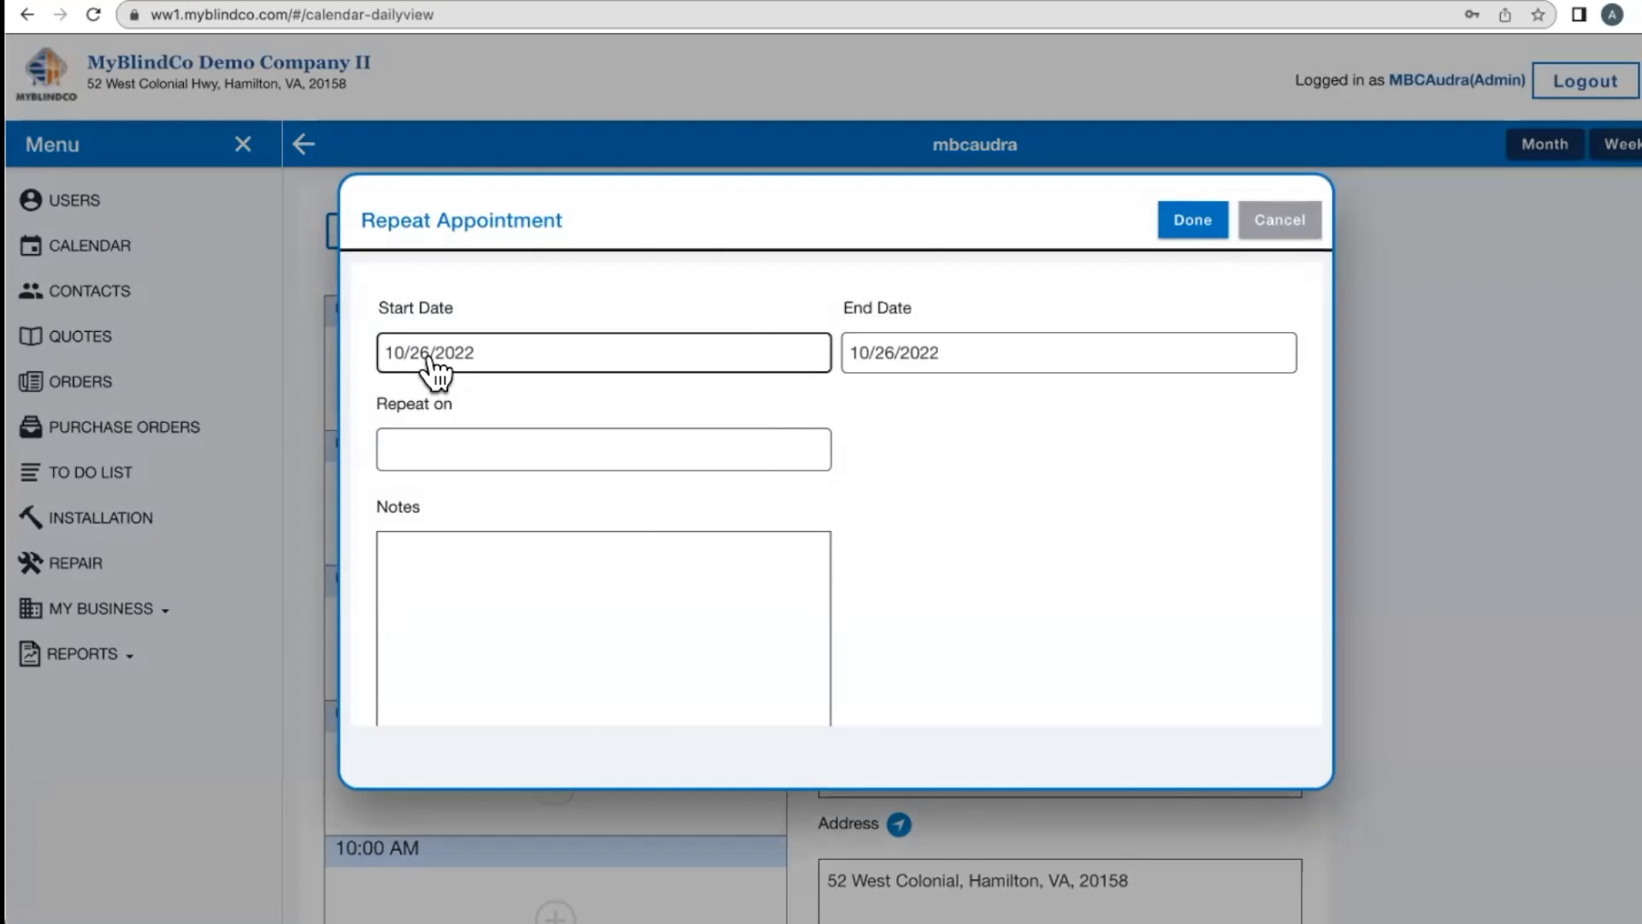
{"action": "left_click", "coordinate": [895, 354]}
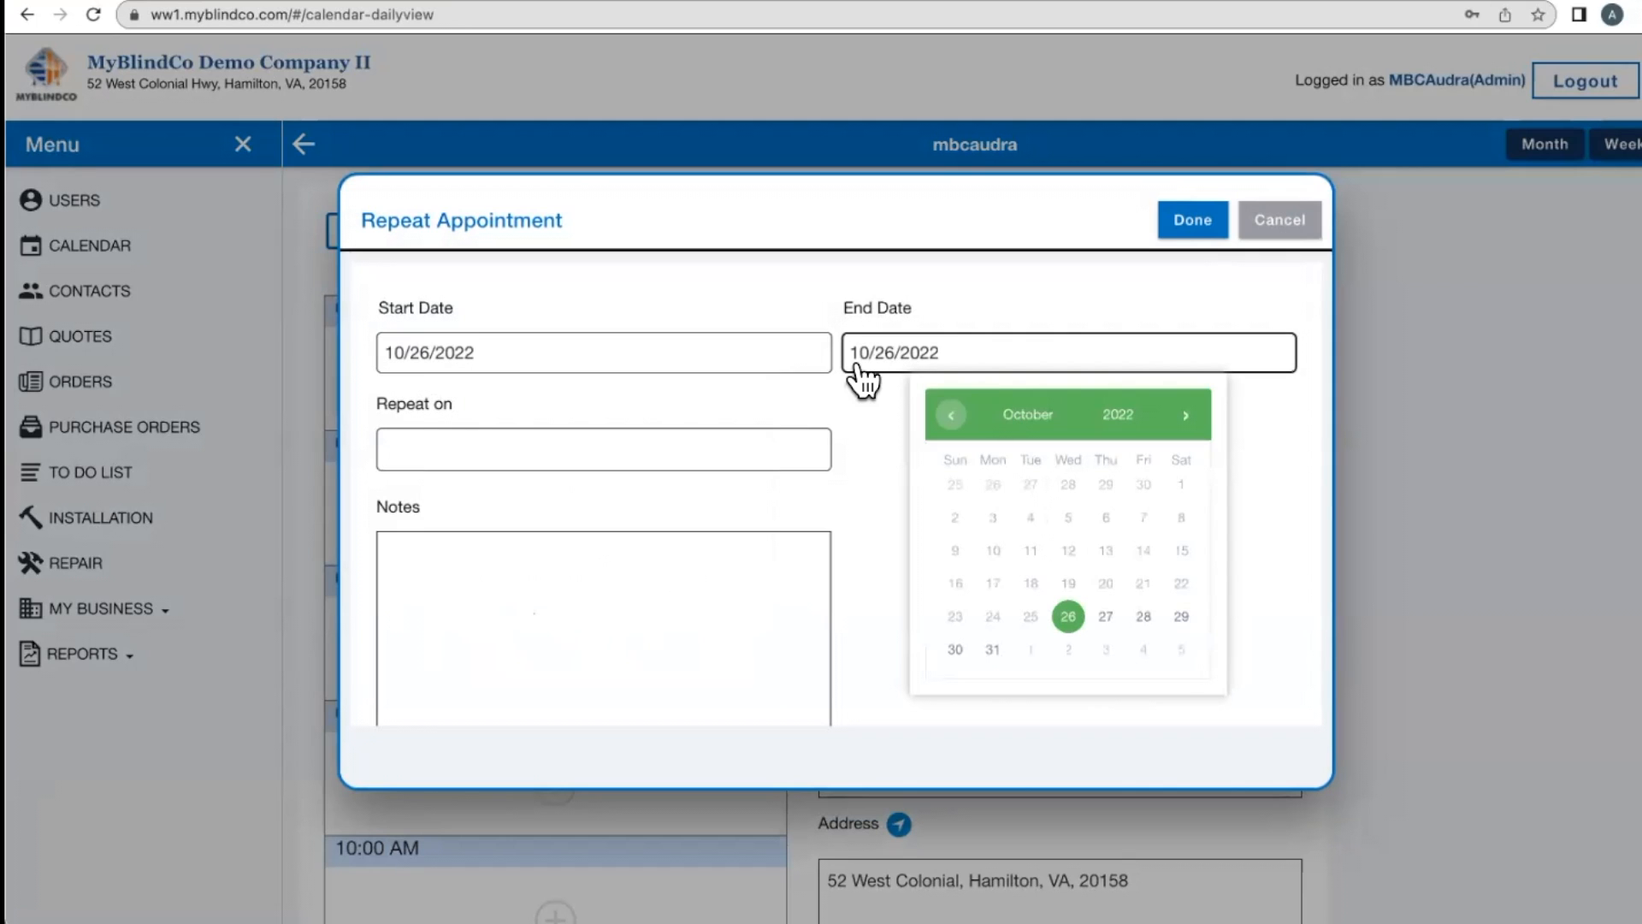
{"action": "left_click", "coordinate": [1186, 417]}
{"action": "left_click", "coordinate": [1186, 417]}
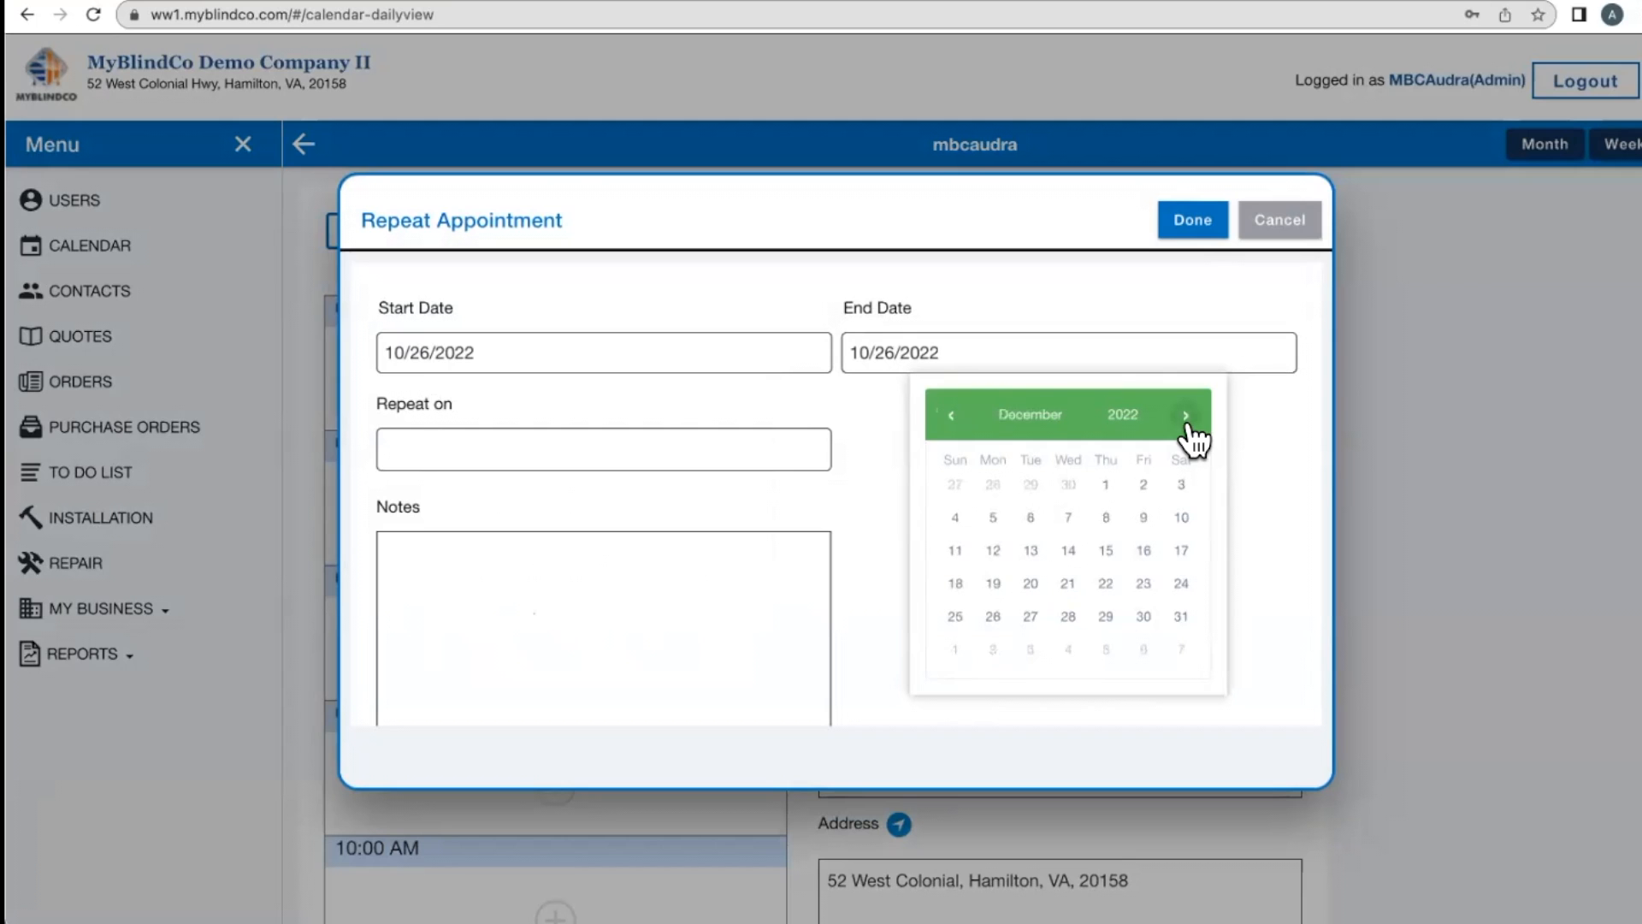
{"action": "left_click", "coordinate": [1068, 618]}
- Keep the Weekly on Wednesday pattern, note 'Take kids to LAX', and confirm the repeat settings
{"action": "left_click", "coordinate": [496, 458]}
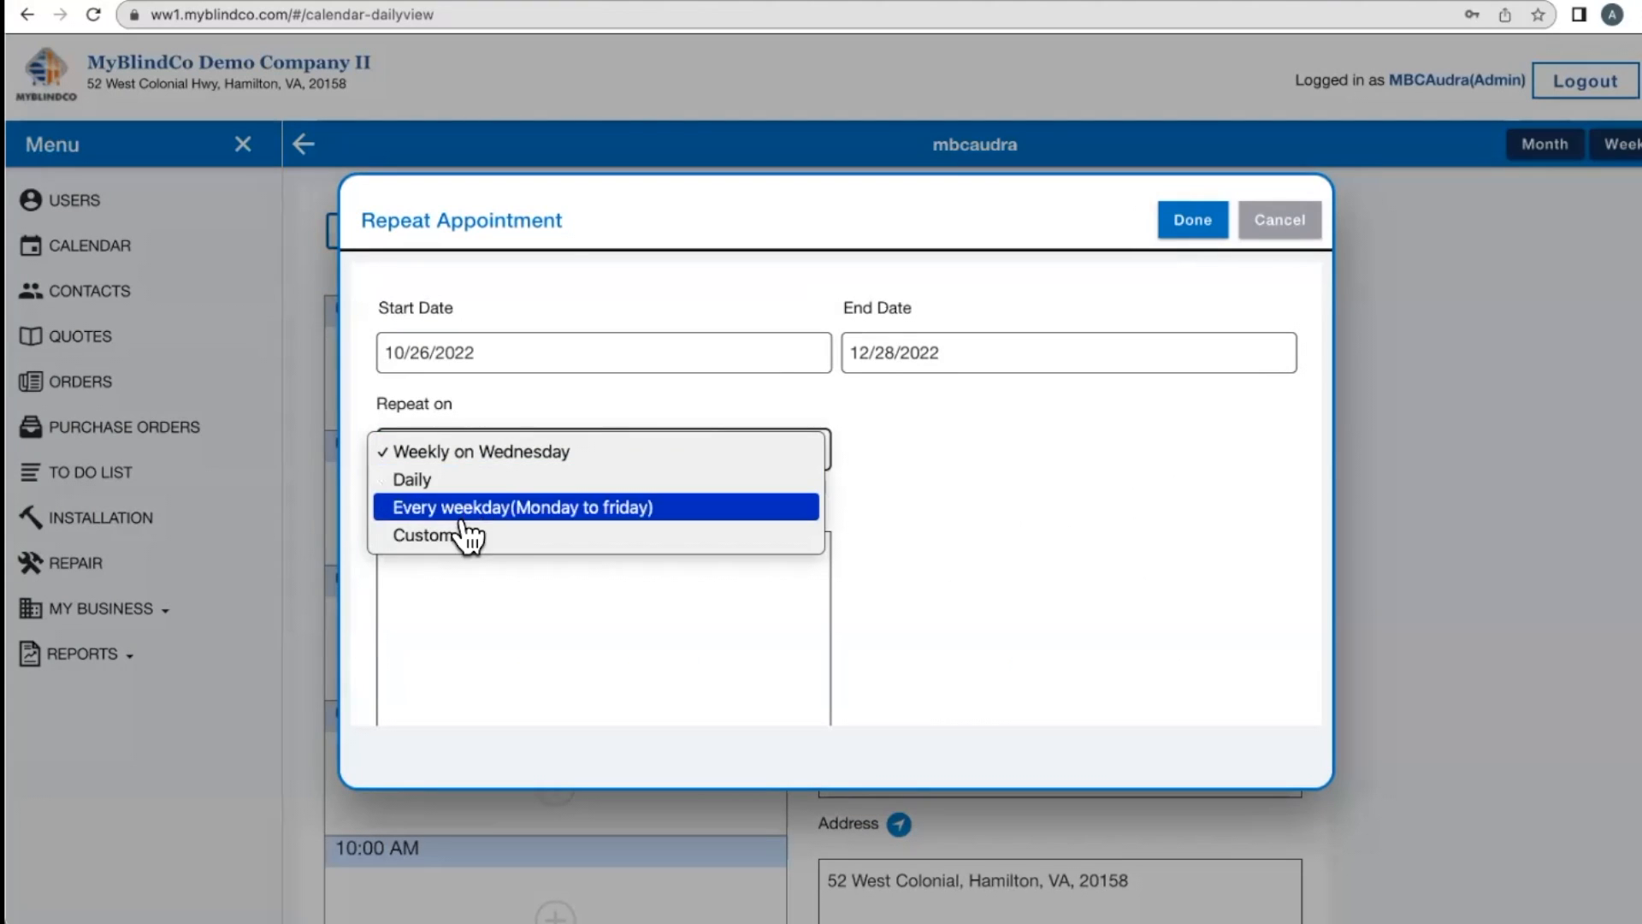
{"action": "left_click", "coordinate": [476, 578]}
{"action": "left_click", "coordinate": [512, 582]}
{"action": "type", "text": "Take kids to LAX"}
{"action": "scroll", "coordinate": [1026, 353], "scroll_direction": "down", "scroll_amount": 1}
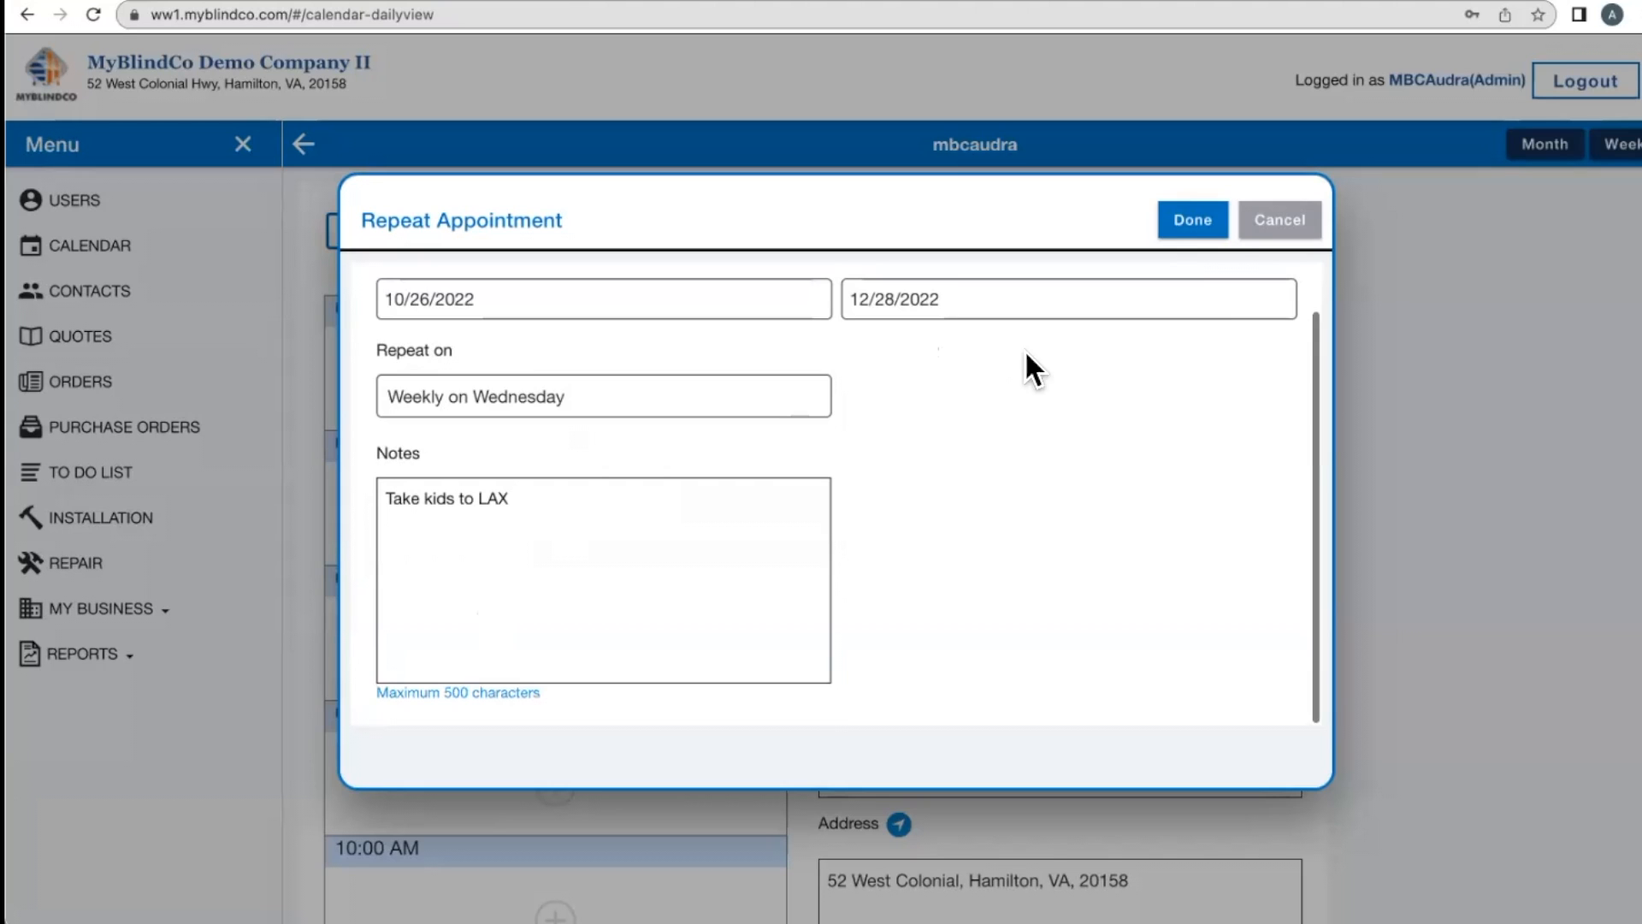
{"action": "left_click", "coordinate": [1193, 224]}
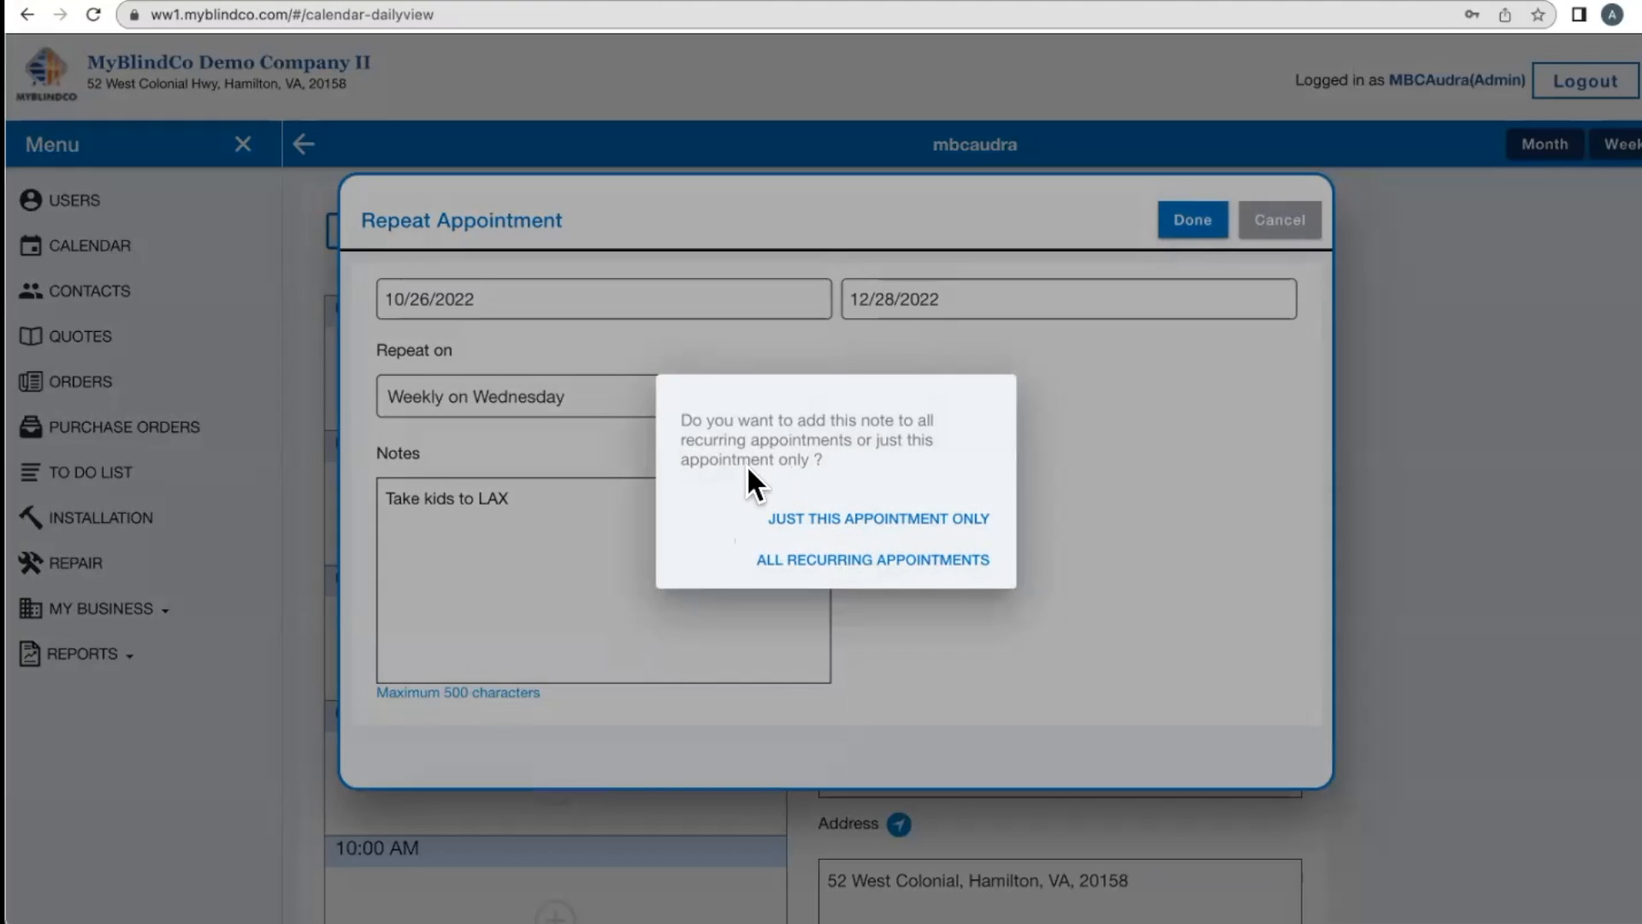
- Apply the change to all recurring appointments and save the appointment
{"action": "left_click", "coordinate": [846, 560]}
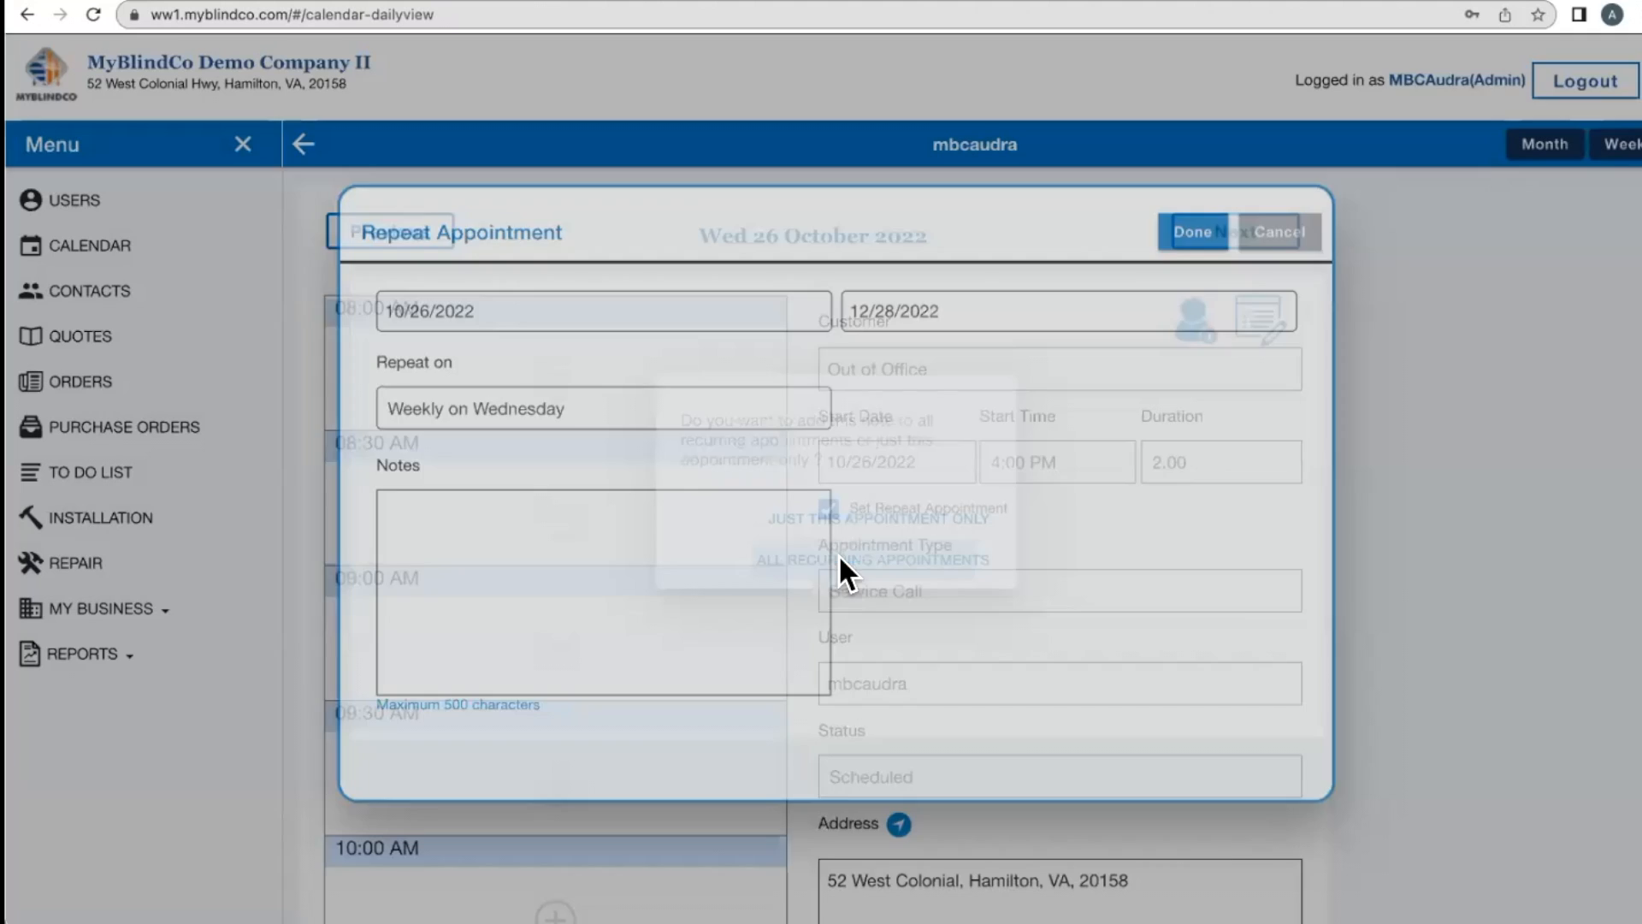
{"action": "scroll", "coordinate": [997, 598], "scroll_direction": "down", "scroll_amount": 8}
{"action": "left_click", "coordinate": [1128, 778]}
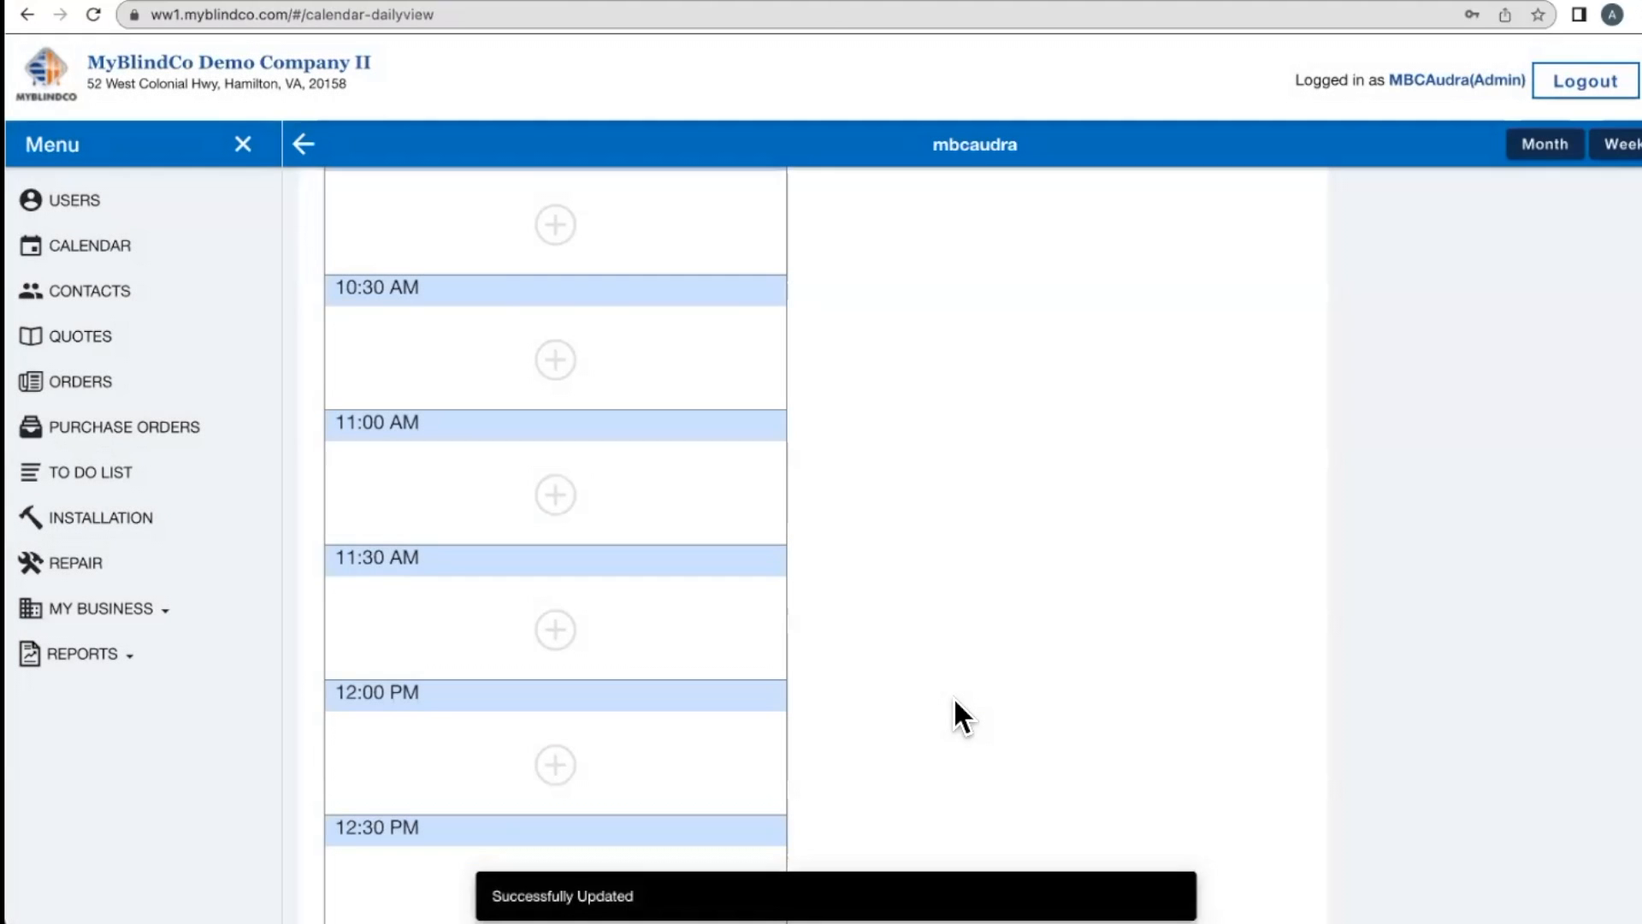
- Check the repeated appointment on November 2, then return to the October 2022 calendar
{"action": "scroll", "coordinate": [953, 696], "scroll_direction": "down", "scroll_amount": 3}
{"action": "left_click", "coordinate": [89, 246]}
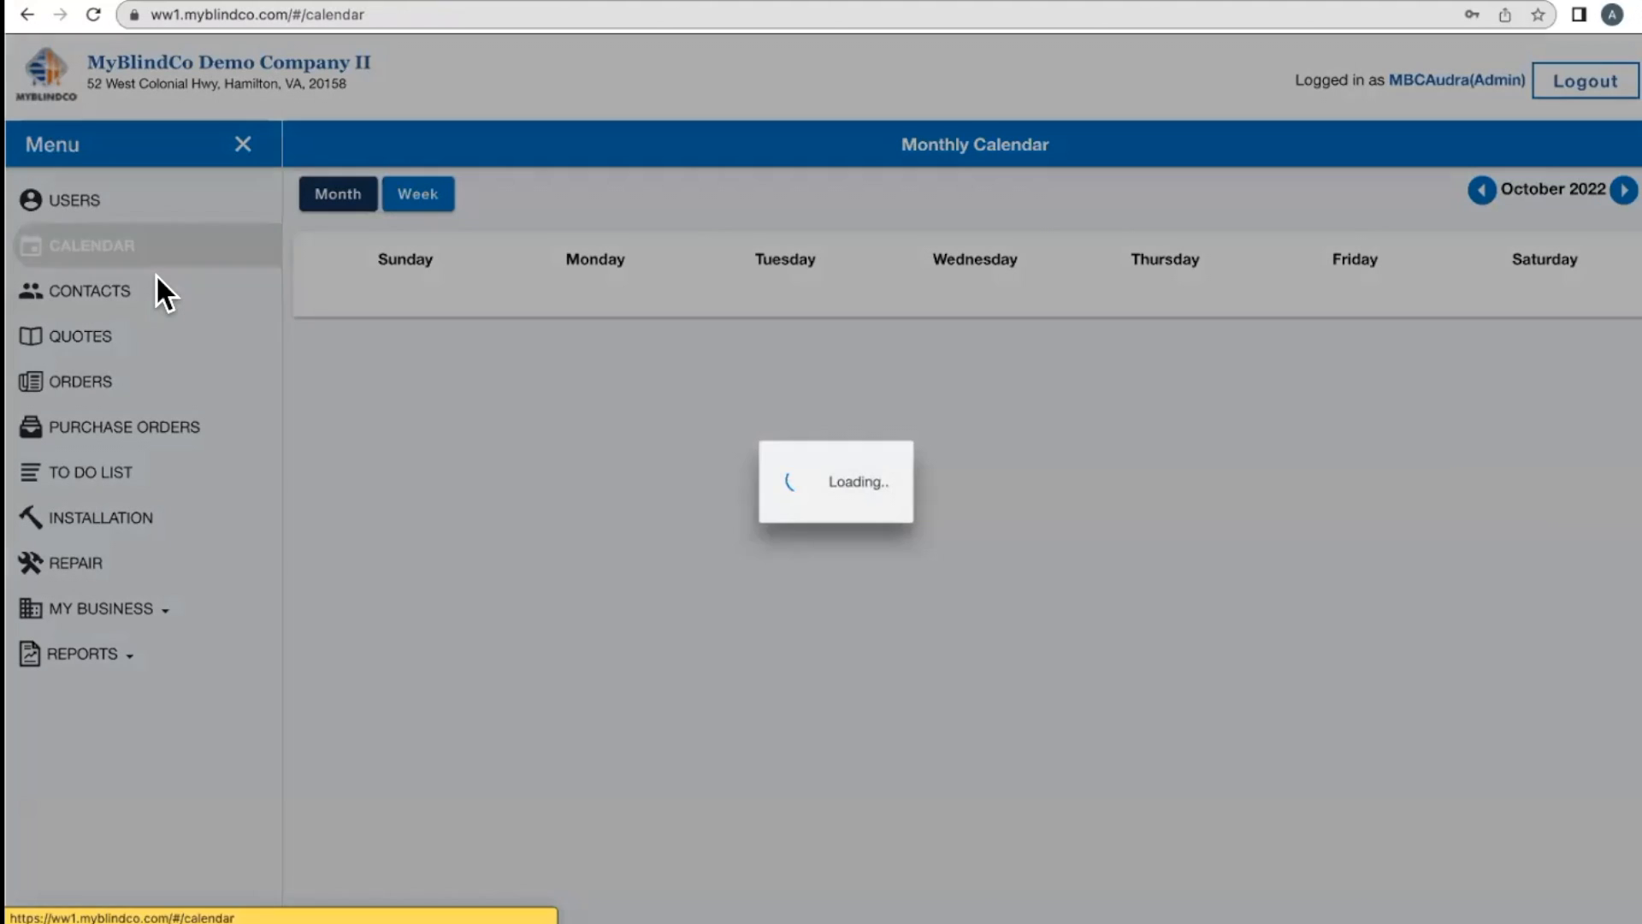
{"action": "scroll", "coordinate": [910, 438], "scroll_direction": "down", "scroll_amount": 5}
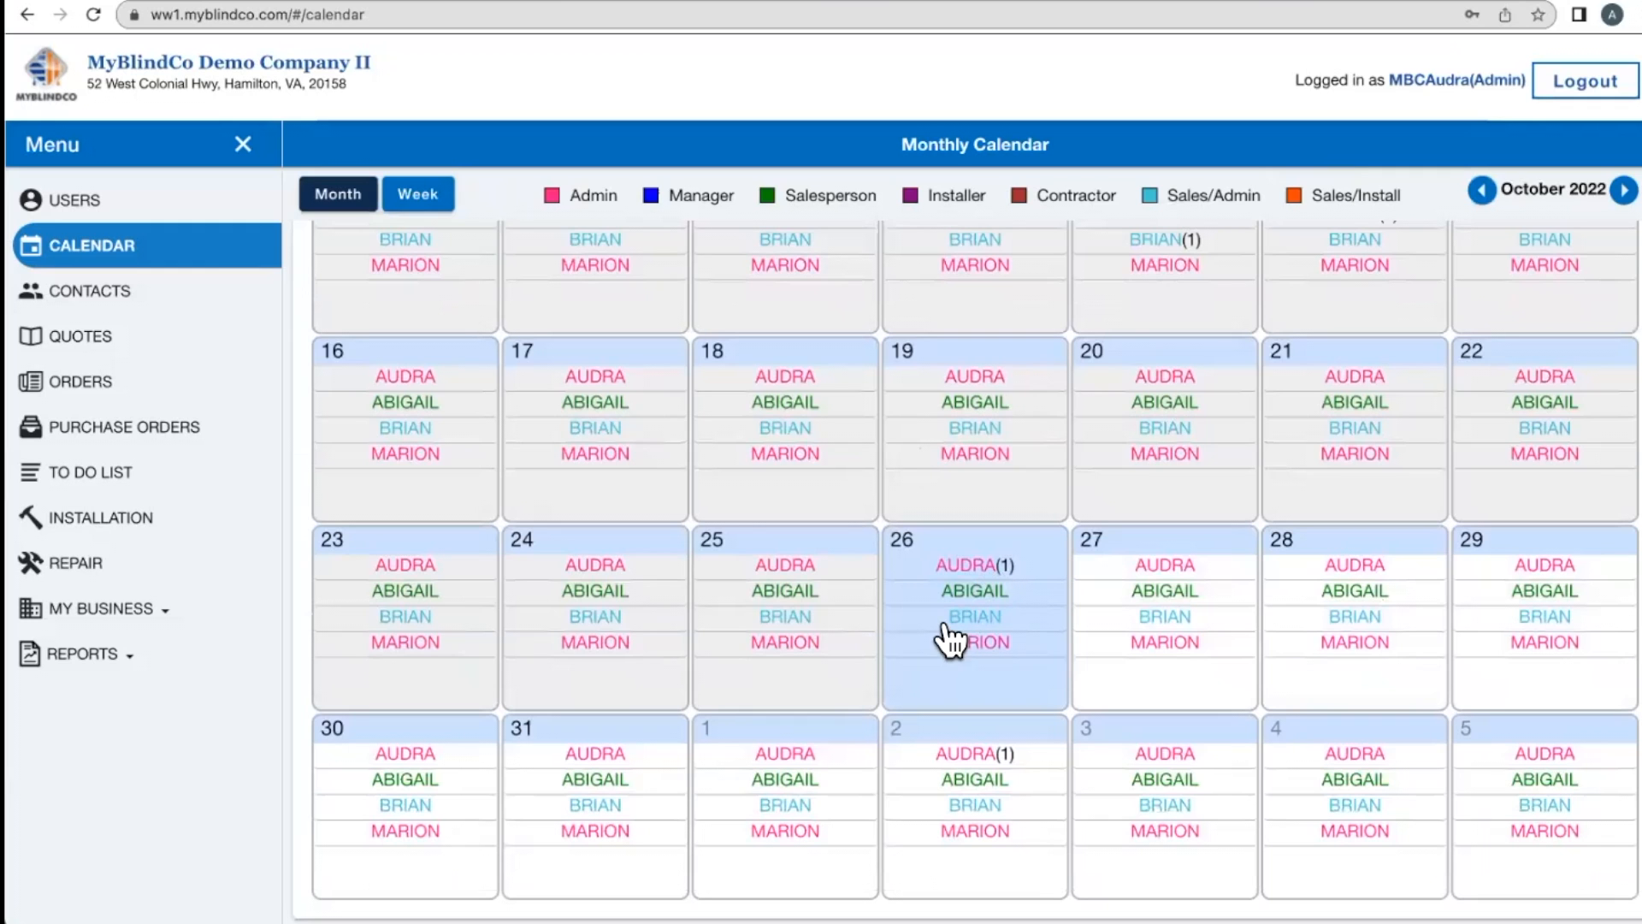
{"action": "left_click", "coordinate": [977, 761]}
{"action": "scroll", "coordinate": [744, 718], "scroll_direction": "down", "scroll_amount": 20}
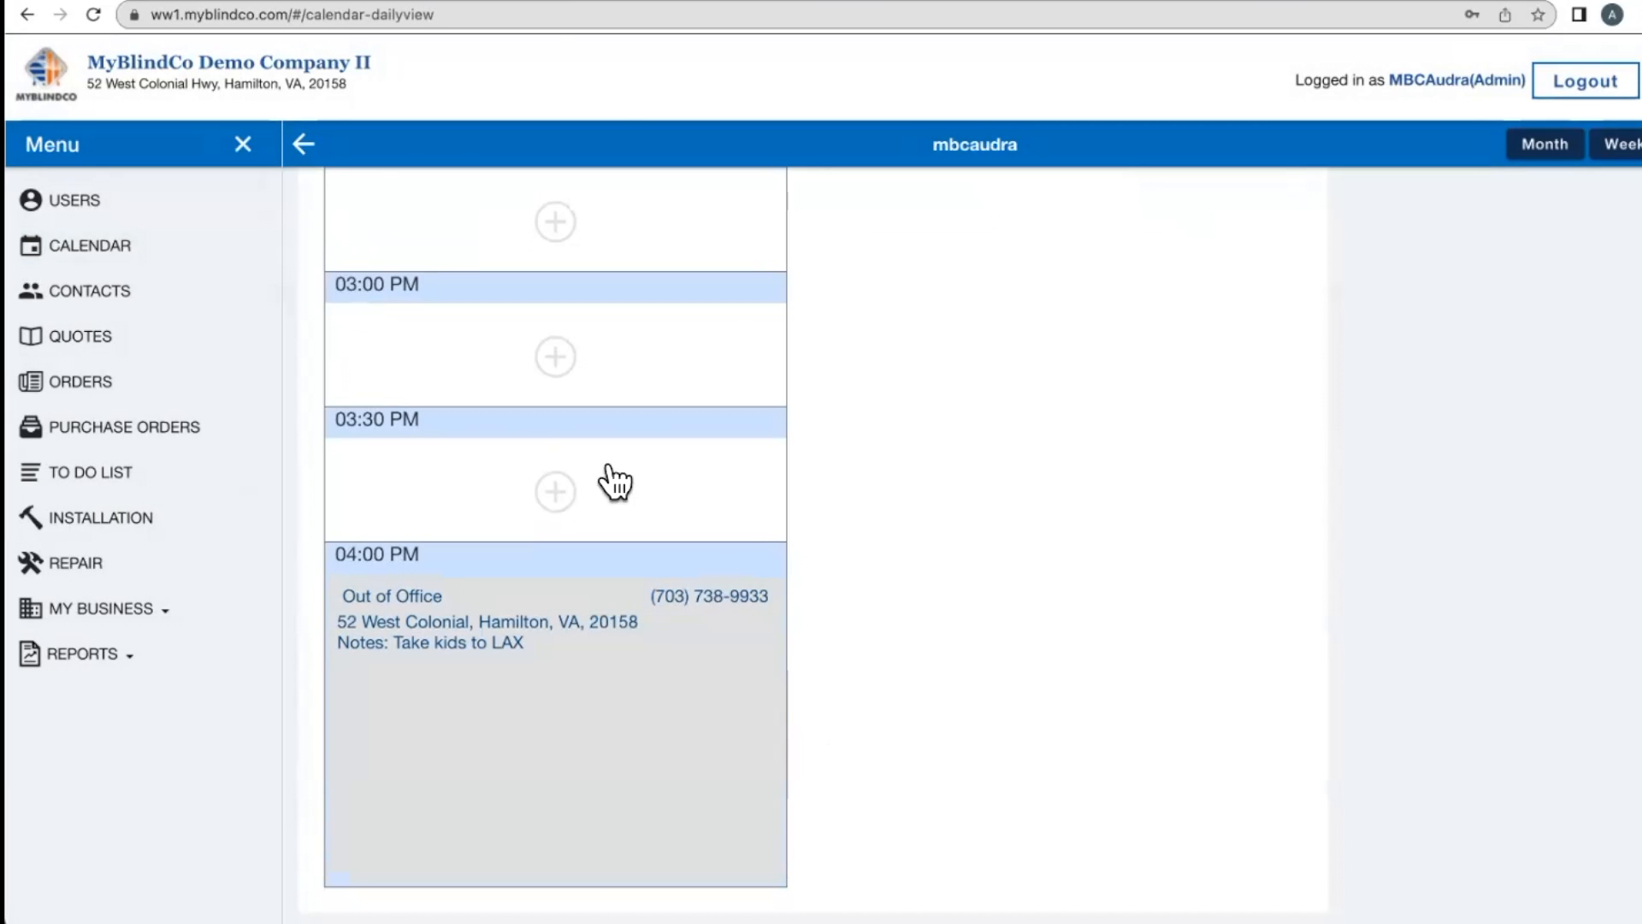
{"action": "left_click", "coordinate": [171, 260]}
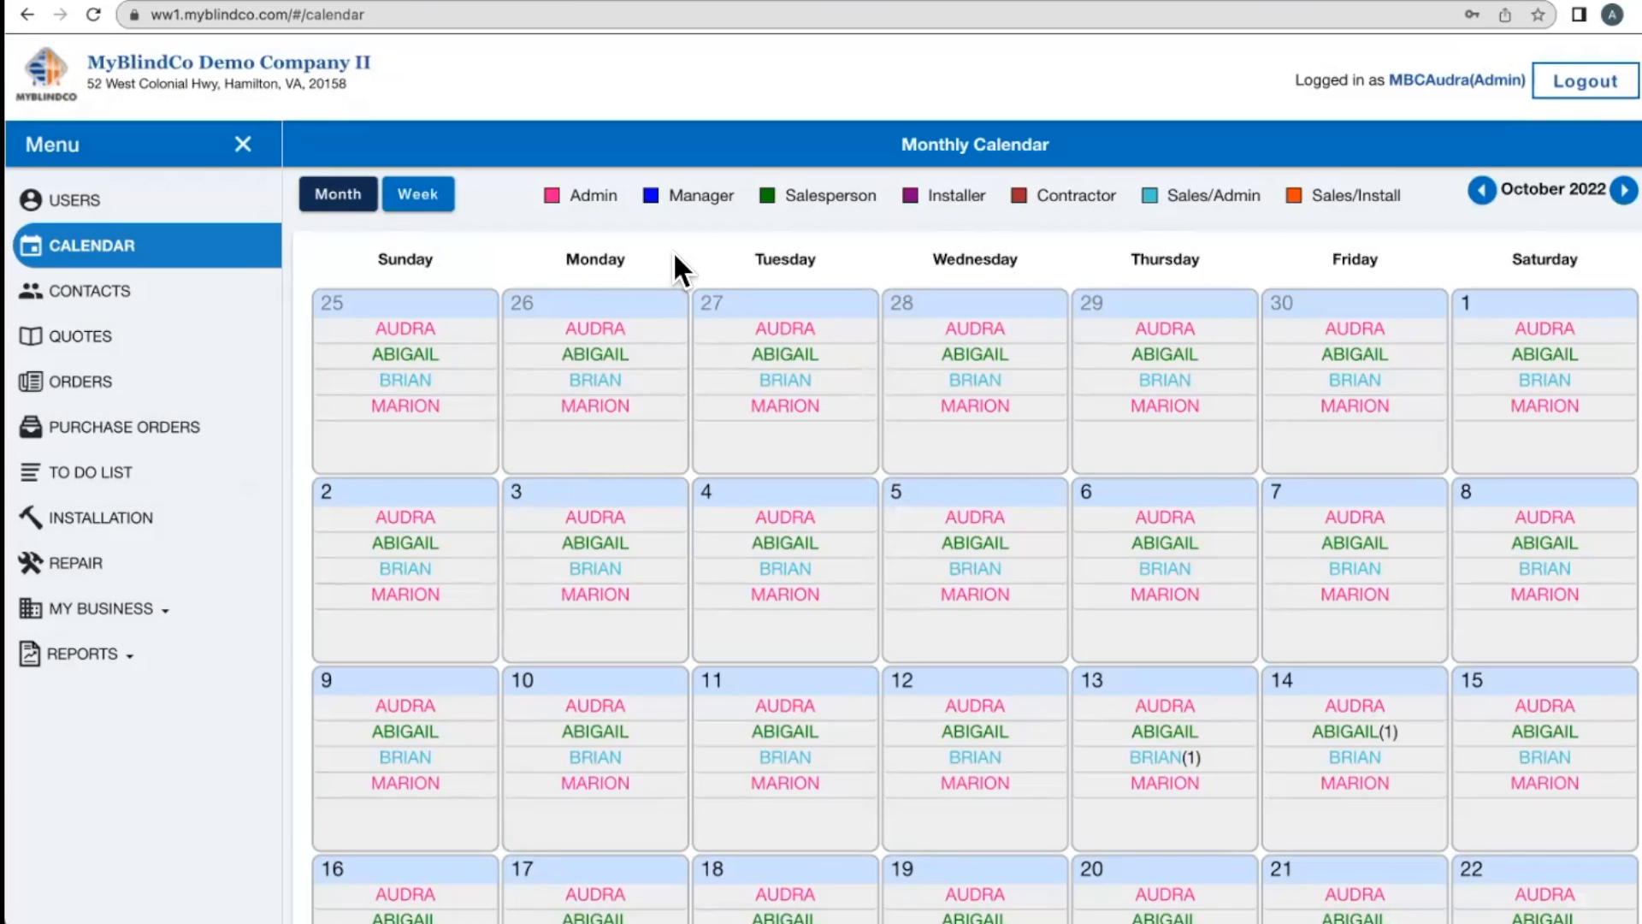
{"action": "left_click", "coordinate": [176, 319]}
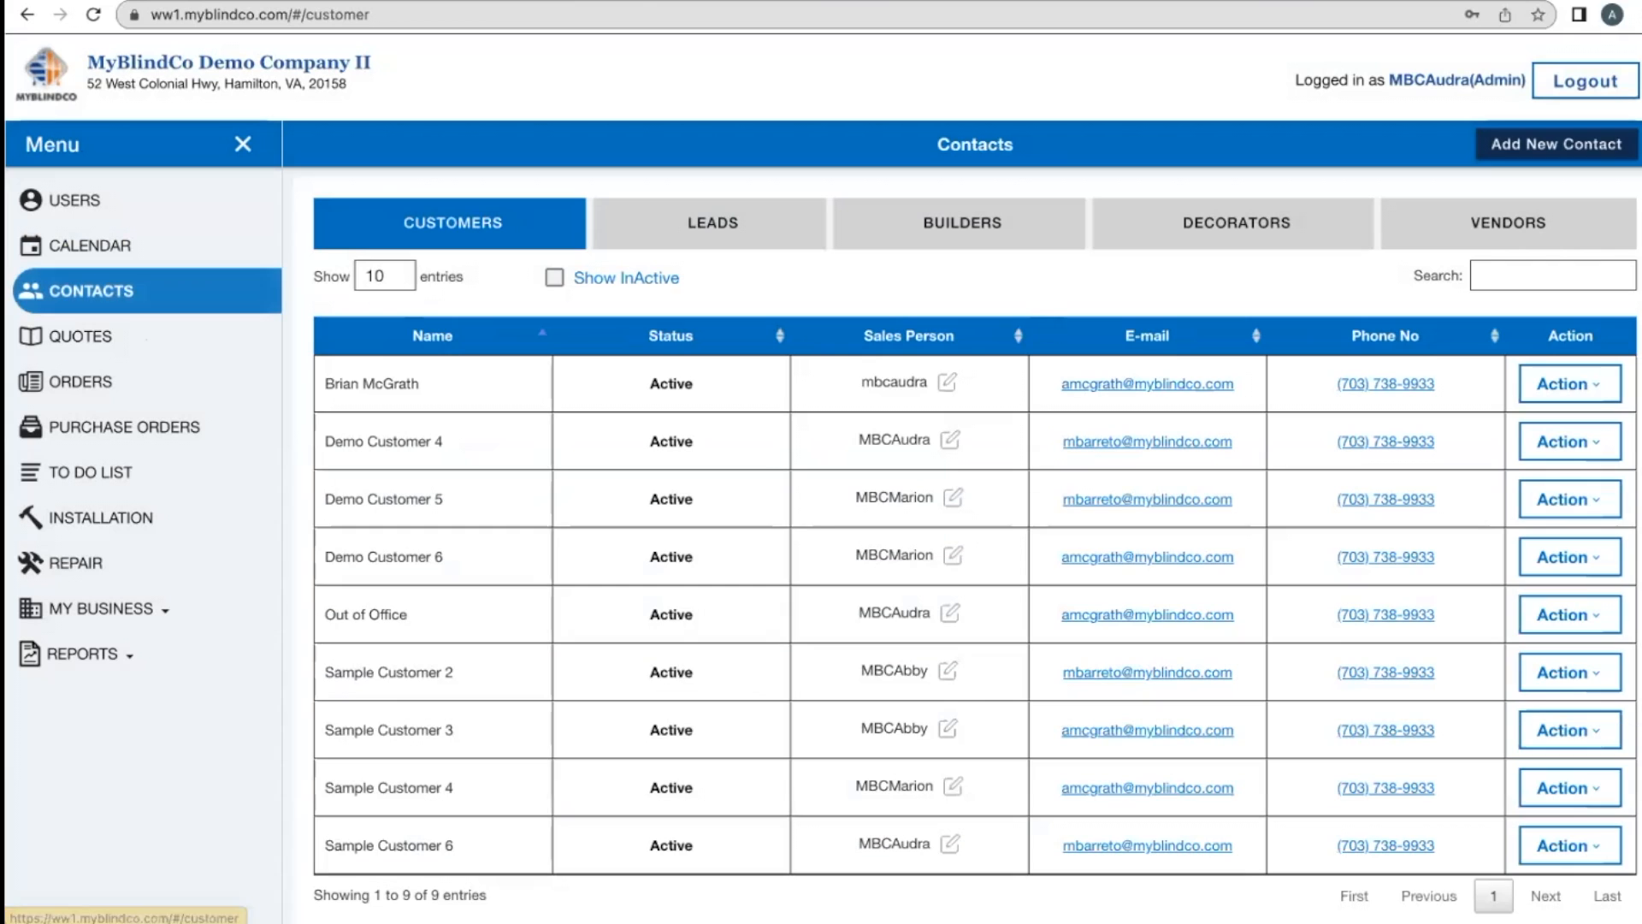
{"action": "left_click", "coordinate": [1569, 383]}
{"action": "left_click", "coordinate": [1538, 422]}
{"action": "scroll", "coordinate": [838, 697], "scroll_direction": "down", "scroll_amount": 10}
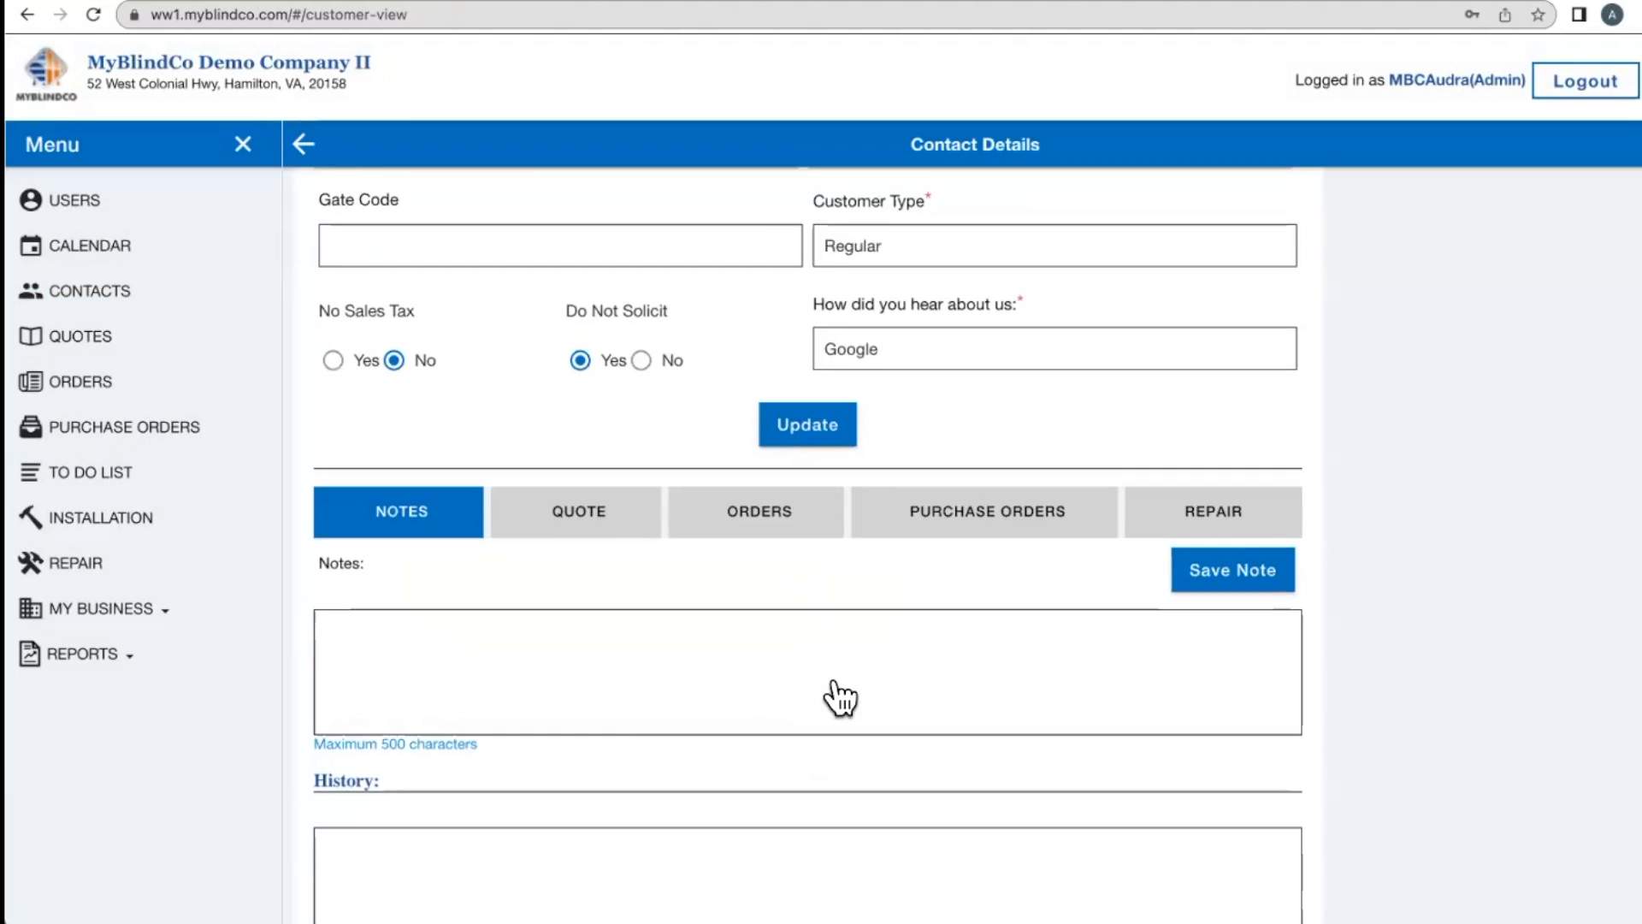
{"action": "scroll", "coordinate": [571, 676], "scroll_direction": "up", "scroll_amount": 2}
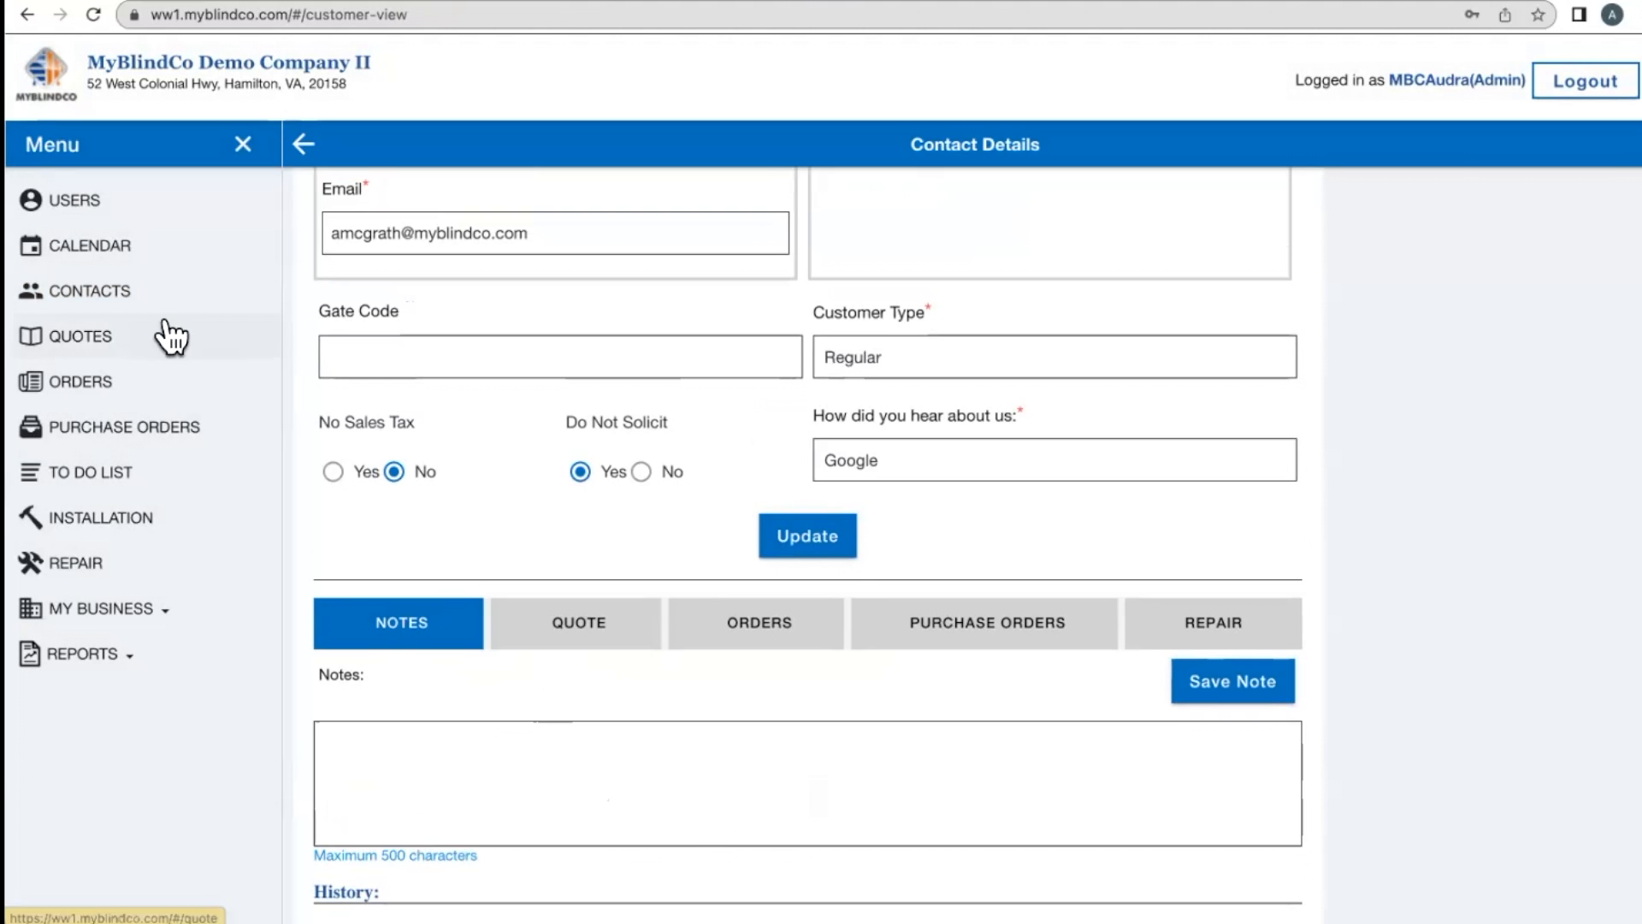
{"action": "left_click", "coordinate": [147, 247]}
{"action": "scroll", "coordinate": [1173, 581], "scroll_direction": "down", "scroll_amount": 3}
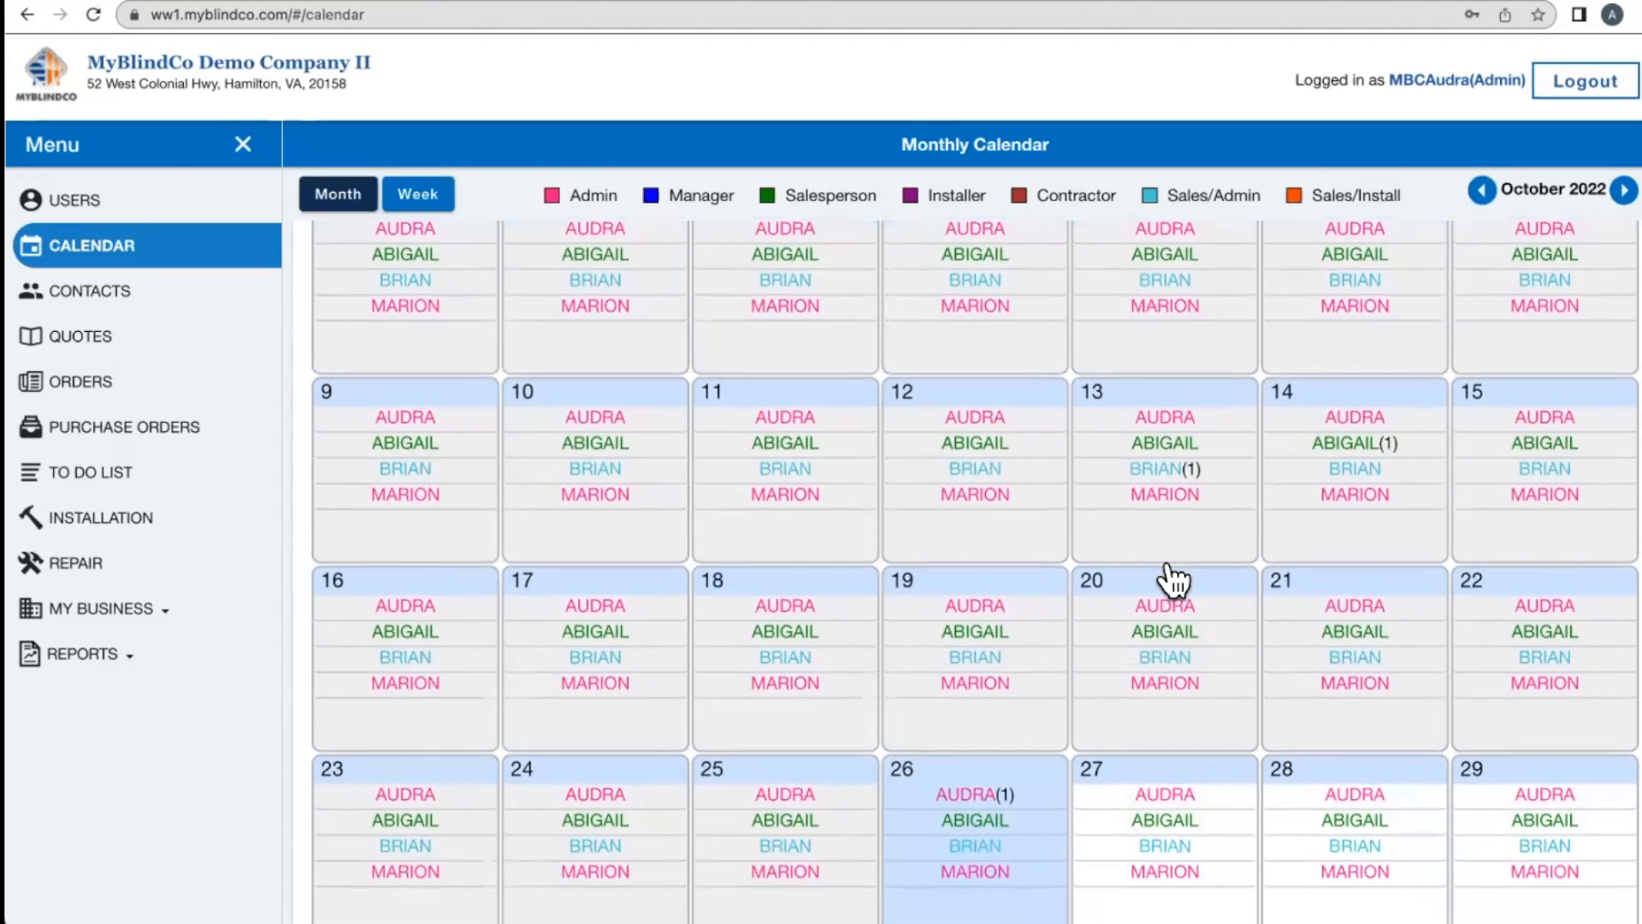
{"action": "scroll", "coordinate": [1173, 581], "scroll_direction": "down", "scroll_amount": 3}
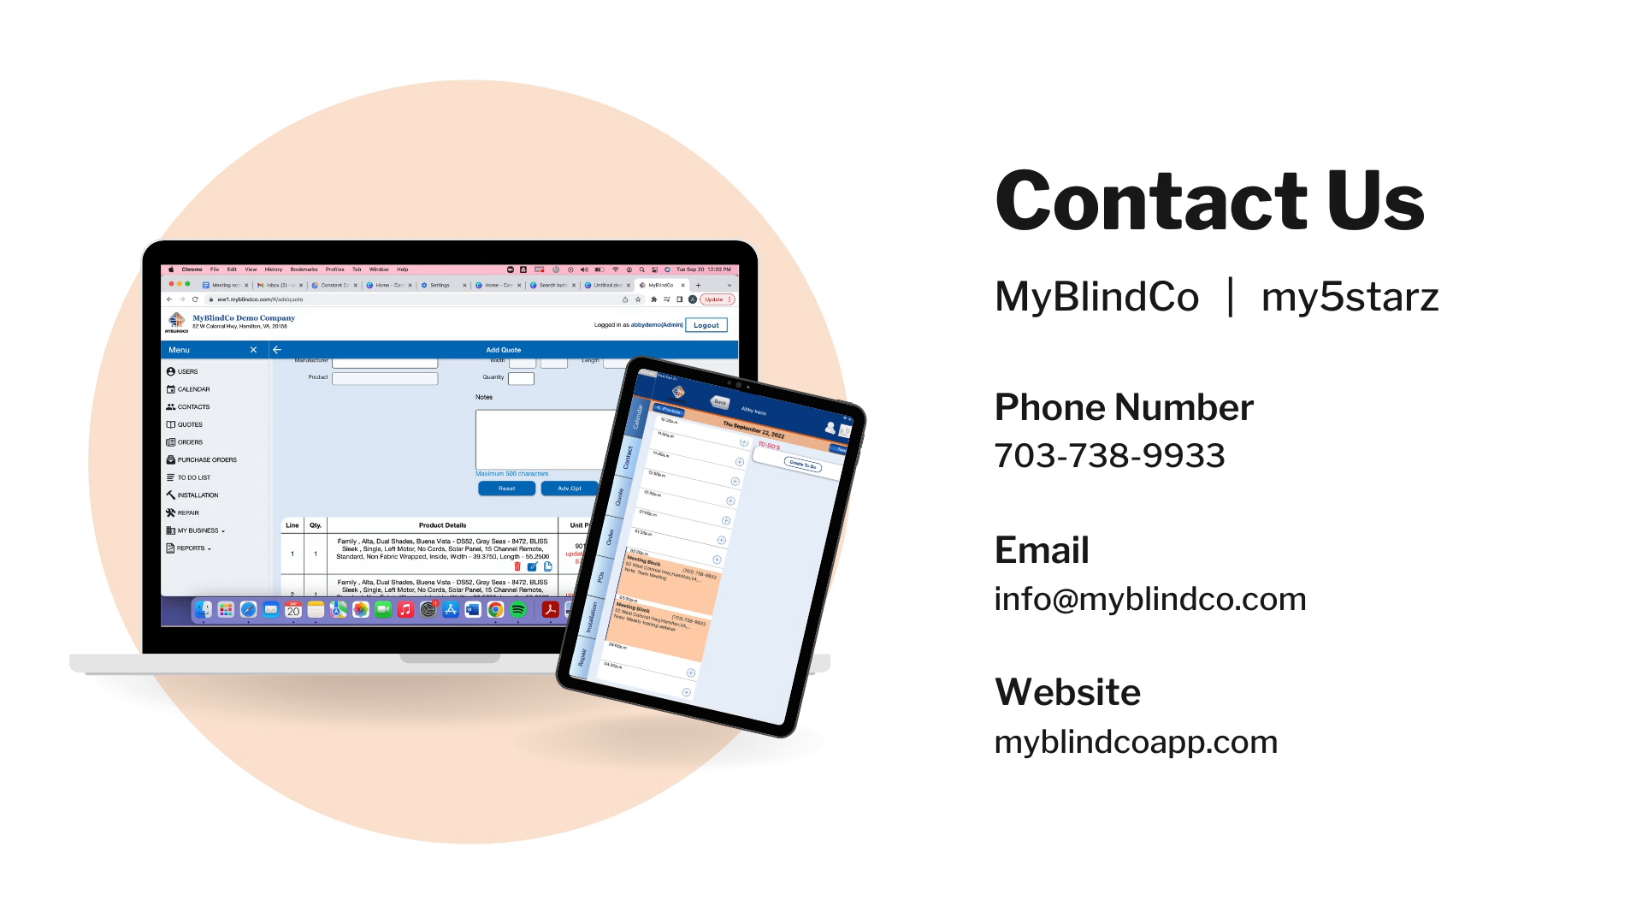